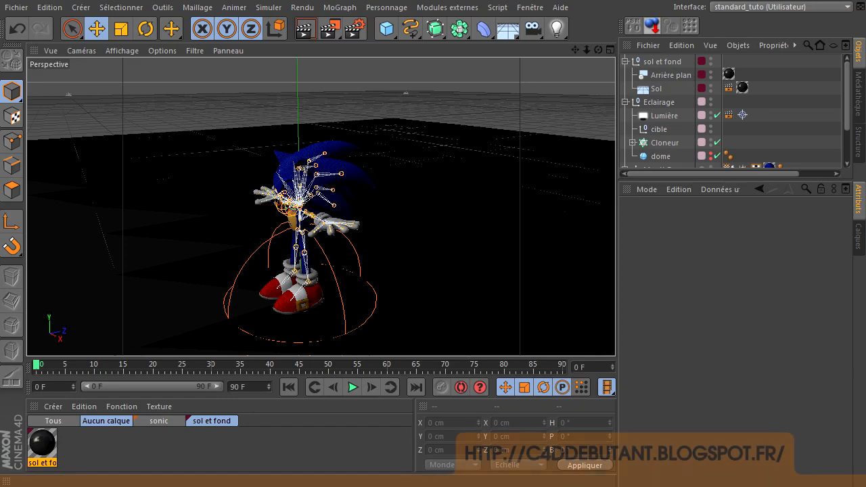
- Close all open projects to leave an empty new scene
{"action": "left_click", "coordinate": [15, 7]}
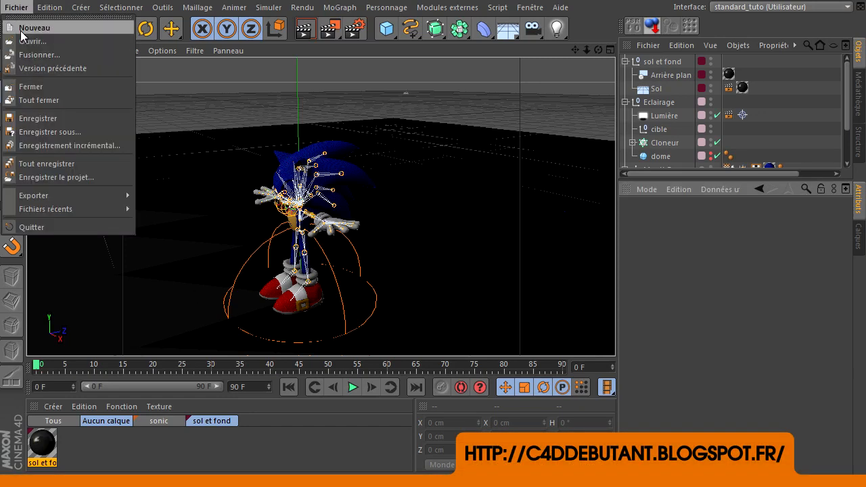
{"action": "left_click", "coordinate": [29, 101]}
{"action": "left_click", "coordinate": [686, 381]}
{"action": "left_click", "coordinate": [686, 381]}
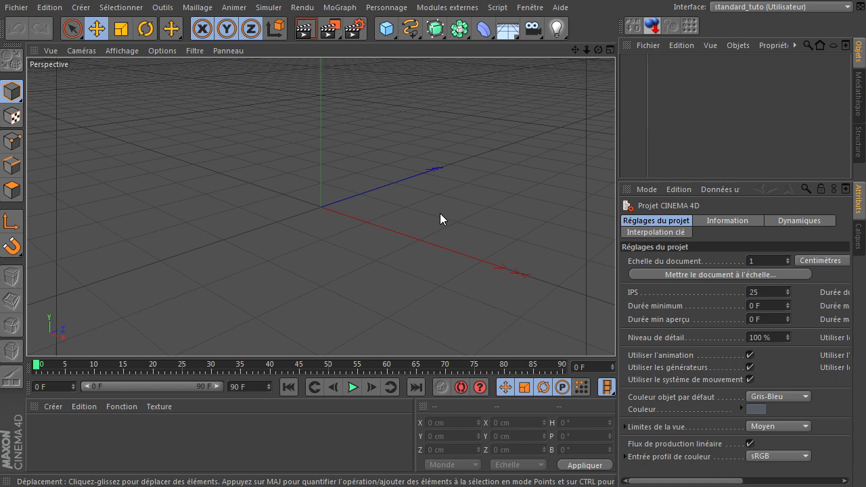
- Add a cube primitive and set its X, Y and Z sizes to 20 cm each
{"action": "left_click_drag", "start_coordinate": [386, 29], "coordinate": [516, 43]}
{"action": "left_click", "coordinate": [694, 253]}
{"action": "type", "text": "20"}
{"action": "left_click", "coordinate": [693, 264]}
{"action": "type", "text": "20"}
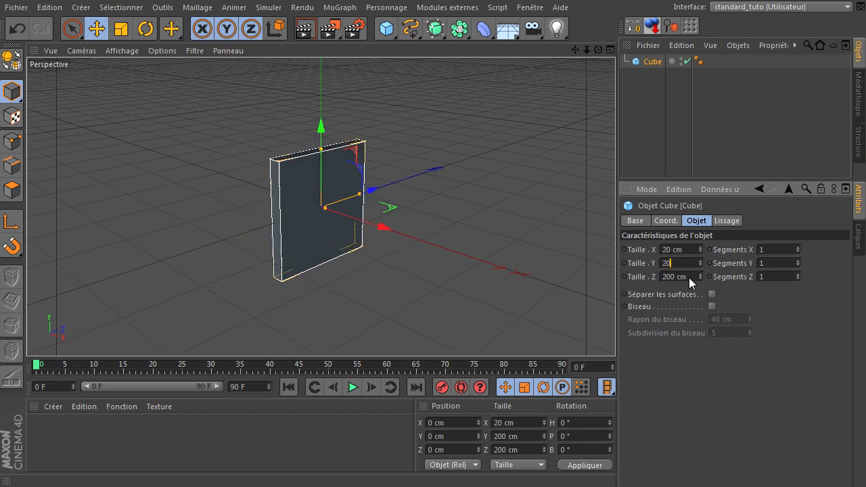
{"action": "type", "text": "20"}
{"action": "key", "text": "Return"}
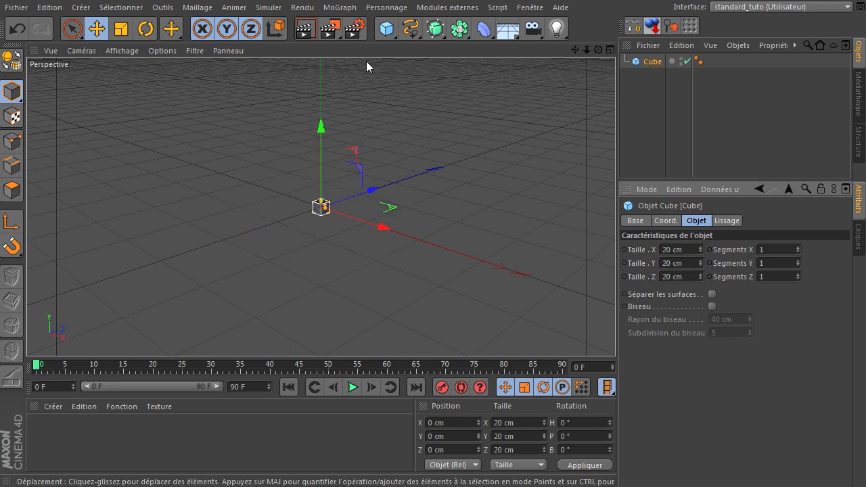
- Create a MoGraph Cloner object and make the cube its child
{"action": "left_click", "coordinate": [340, 8]}
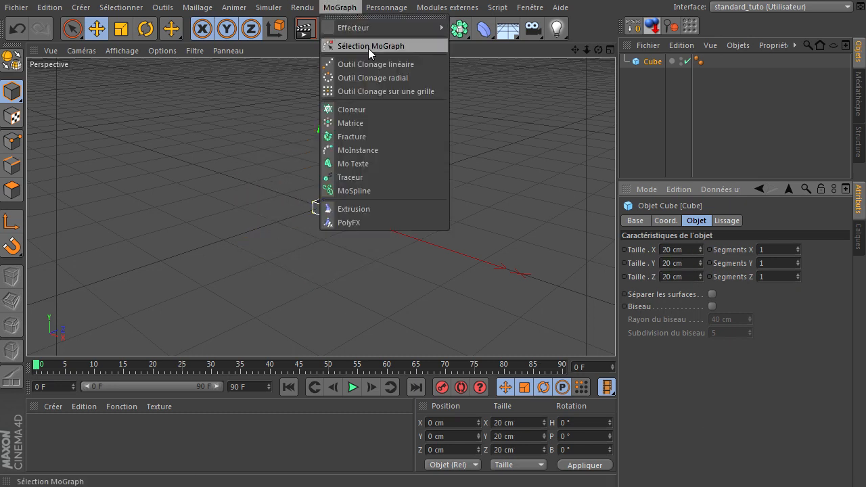
{"action": "left_click", "coordinate": [365, 109]}
{"action": "left_click_drag", "start_coordinate": [654, 75], "coordinate": [663, 63]}
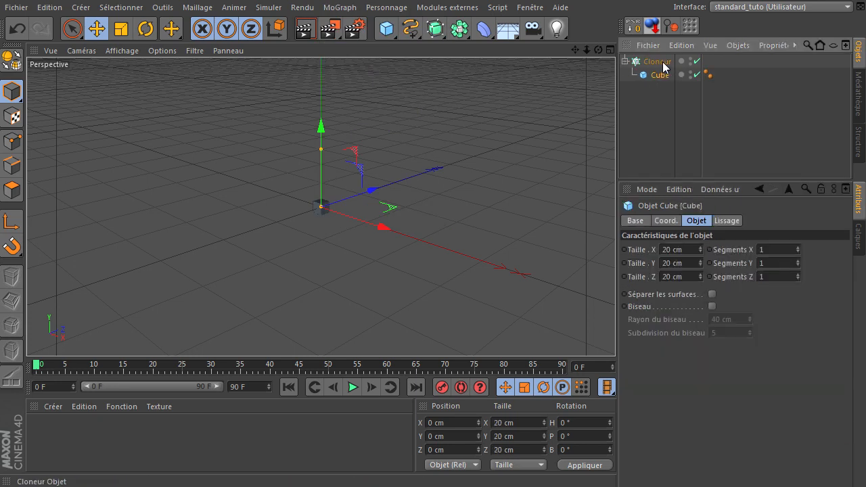
- Set the Cloner to the grid mode Répartition sur une grille with quantities 8, 1 and 8
{"action": "left_click", "coordinate": [664, 65]}
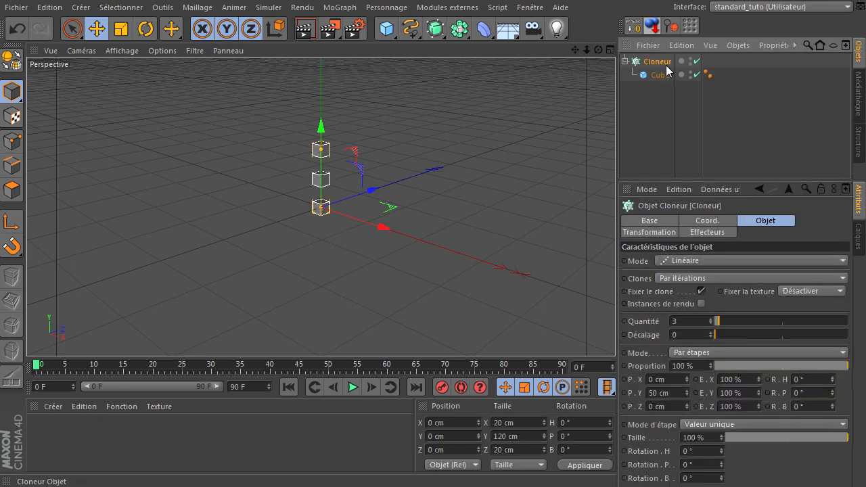
{"action": "left_click", "coordinate": [734, 263]}
{"action": "left_click", "coordinate": [730, 315]}
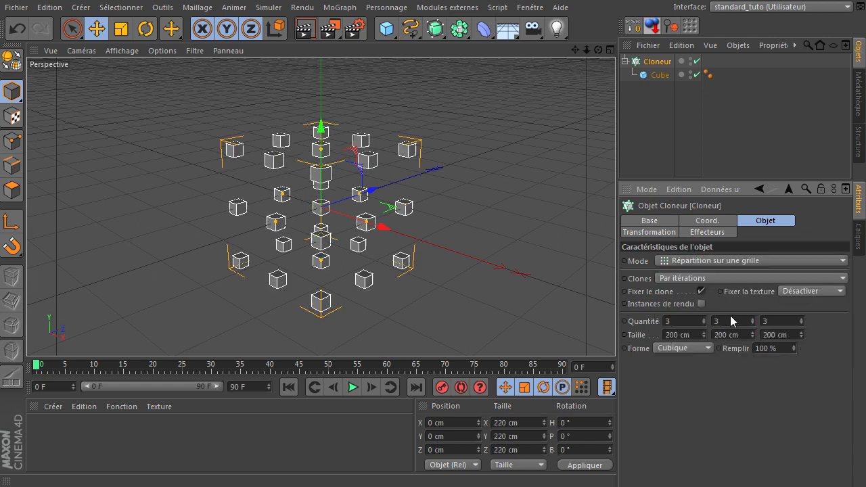
{"action": "double_click", "coordinate": [731, 320]}
{"action": "type", "text": "1"}
{"action": "double_click", "coordinate": [687, 321]}
{"action": "type", "text": "8"}
{"action": "double_click", "coordinate": [773, 321]}
{"action": "type", "text": "8"}
{"action": "key", "text": "Return"}
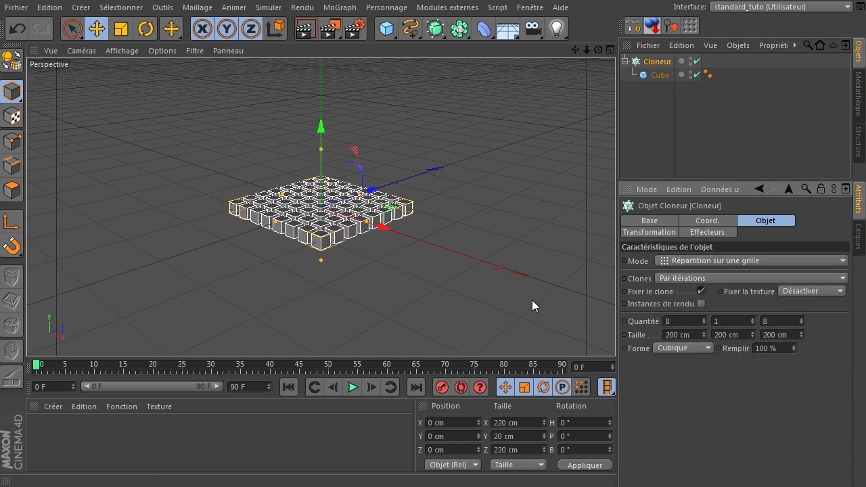
- Add a MoGraph Audio effector to the selected Cloner
{"action": "left_click_drag", "start_coordinate": [586, 50], "coordinate": [614, 334]}
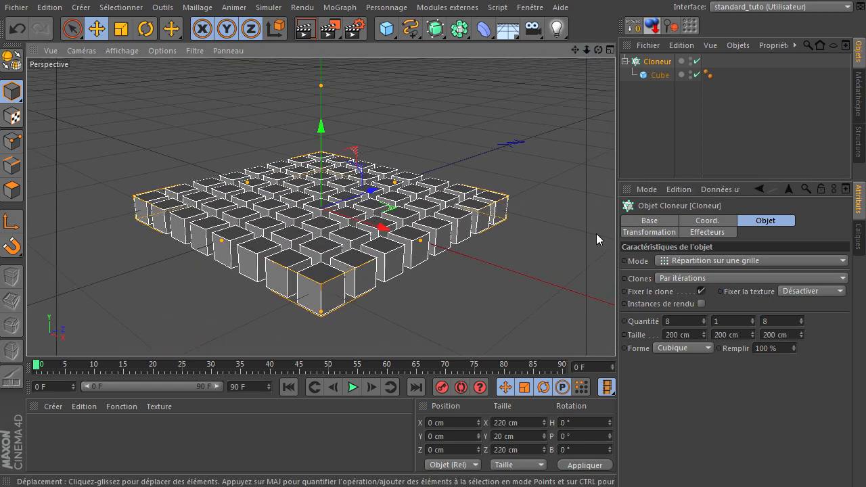
{"action": "left_click", "coordinate": [641, 141]}
{"action": "left_click", "coordinate": [654, 62]}
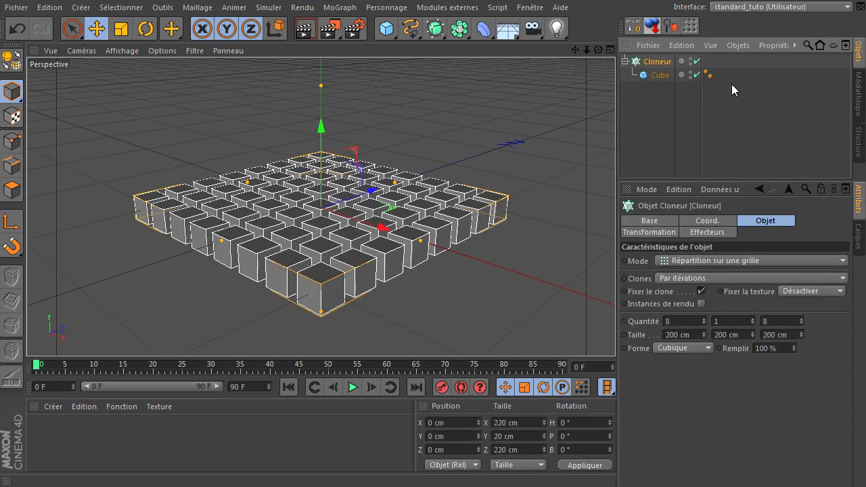
{"action": "left_click", "coordinate": [378, 8]}
{"action": "mouse_move", "coordinate": [346, 4]}
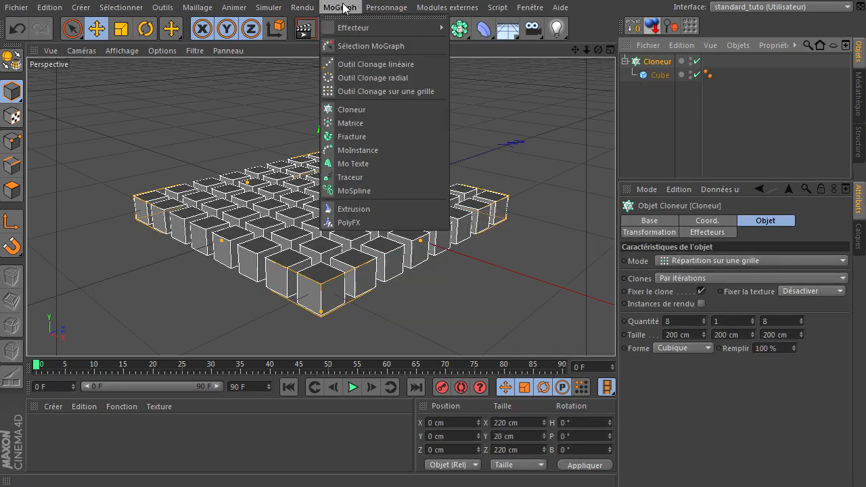
{"action": "mouse_move", "coordinate": [346, 30]}
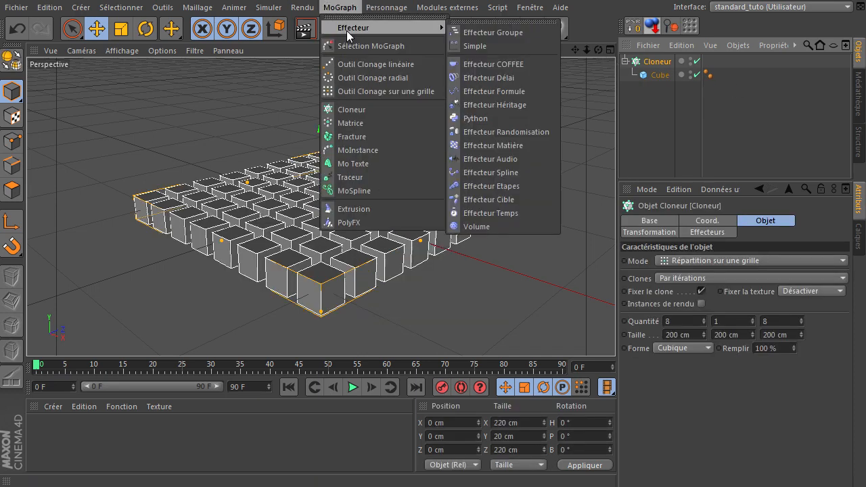
{"action": "left_click", "coordinate": [500, 157]}
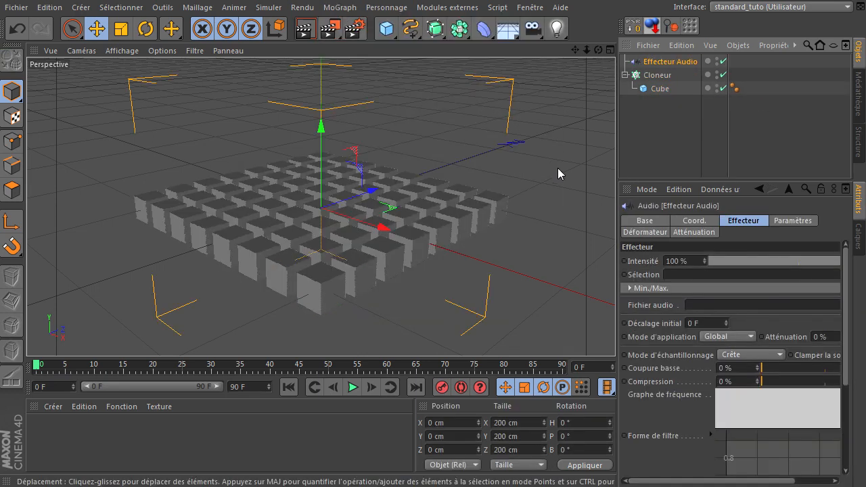
- Set the Audio effector's application mode to Par étapes and load Fenster-Free-Software-Song.wav as its audio file
{"action": "left_click", "coordinate": [733, 337]}
{"action": "left_click", "coordinate": [728, 362]}
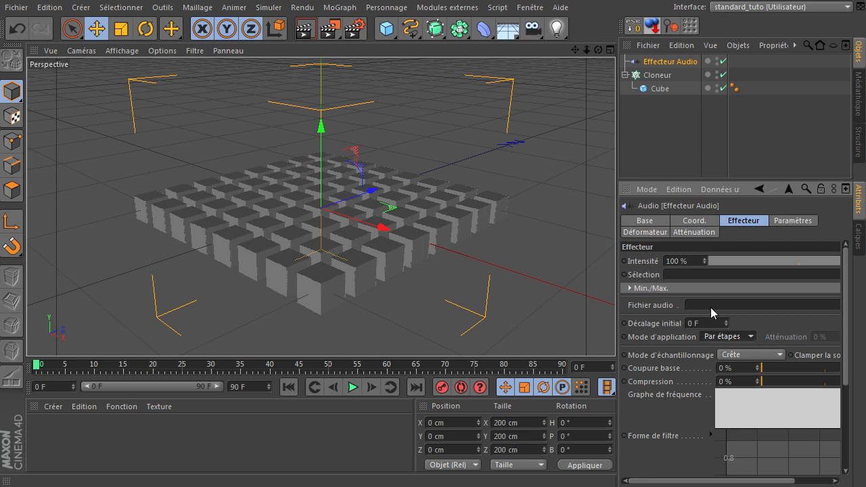
{"action": "left_click", "coordinate": [693, 303]}
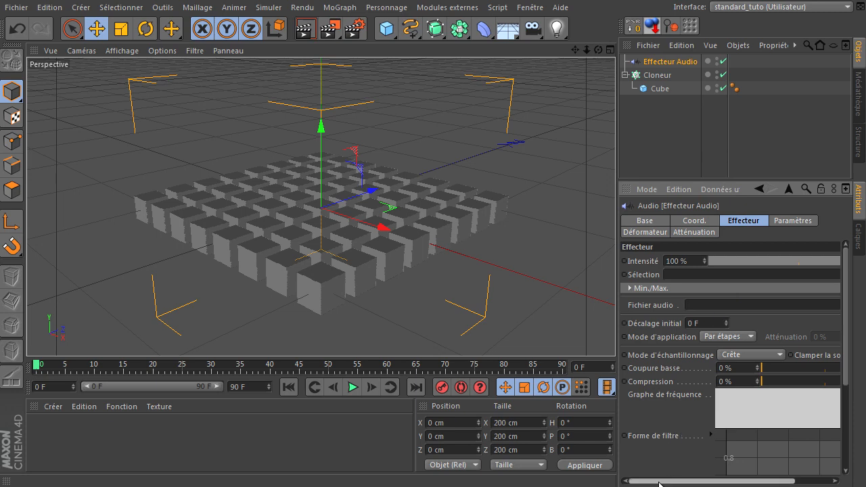
{"action": "left_click_drag", "start_coordinate": [664, 481], "coordinate": [700, 481]}
{"action": "left_click", "coordinate": [829, 304]}
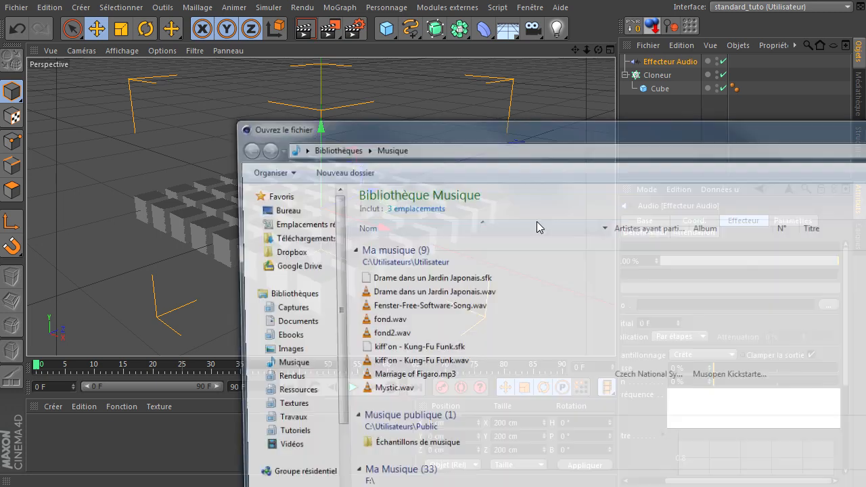
{"action": "left_click", "coordinate": [429, 308]}
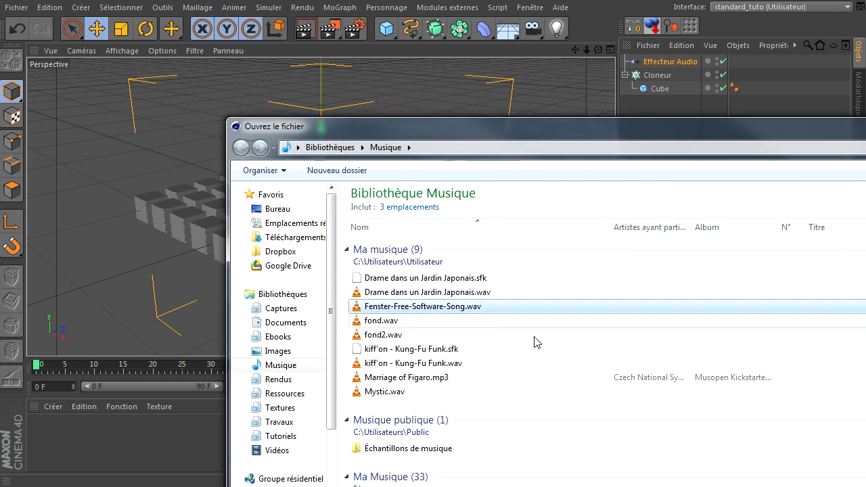
{"action": "left_click", "coordinate": [865, 486]}
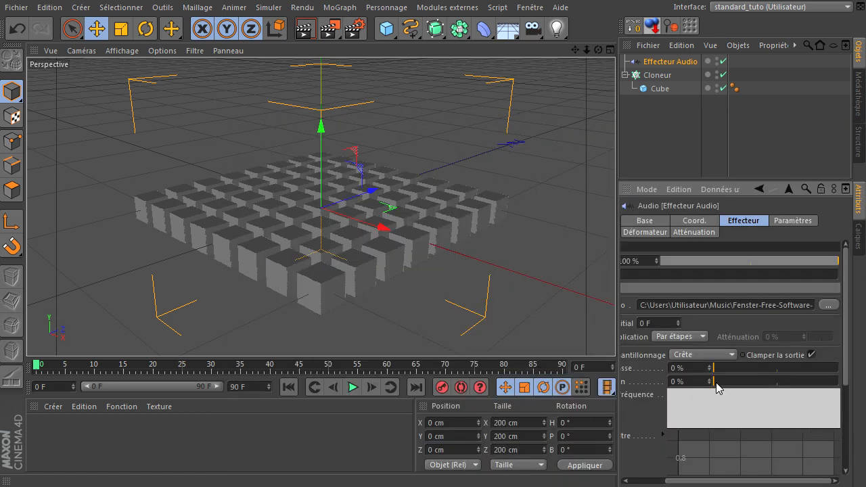
- Play back the cube animation briefly, and extend the project and its preview range to 500 frames
{"action": "left_click", "coordinate": [352, 387]}
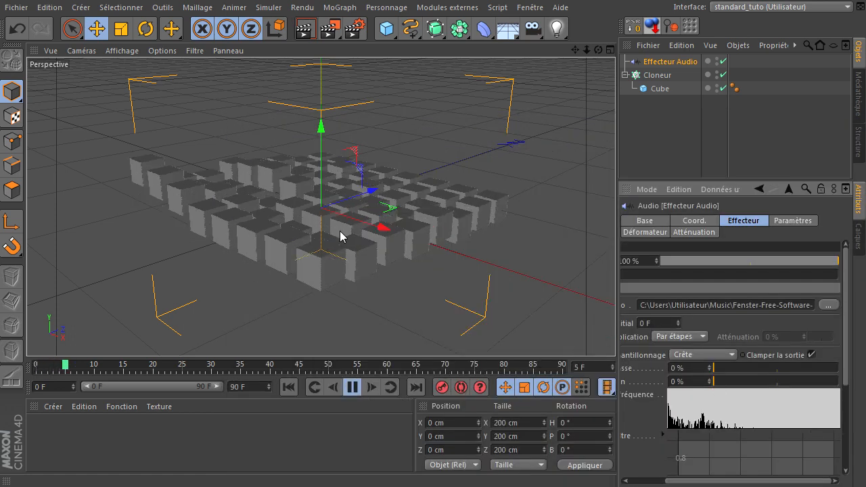
{"action": "left_click", "coordinate": [353, 386]}
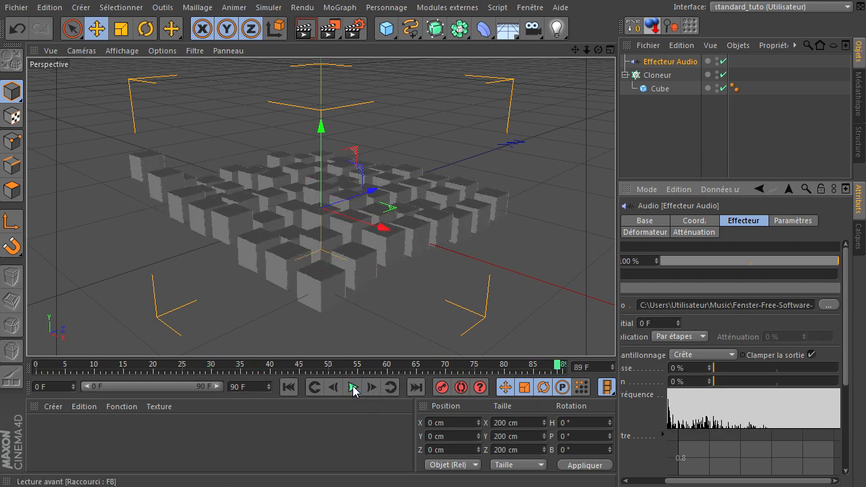
{"action": "double_click", "coordinate": [246, 386]}
{"action": "type", "text": "500"}
{"action": "key", "text": "Return"}
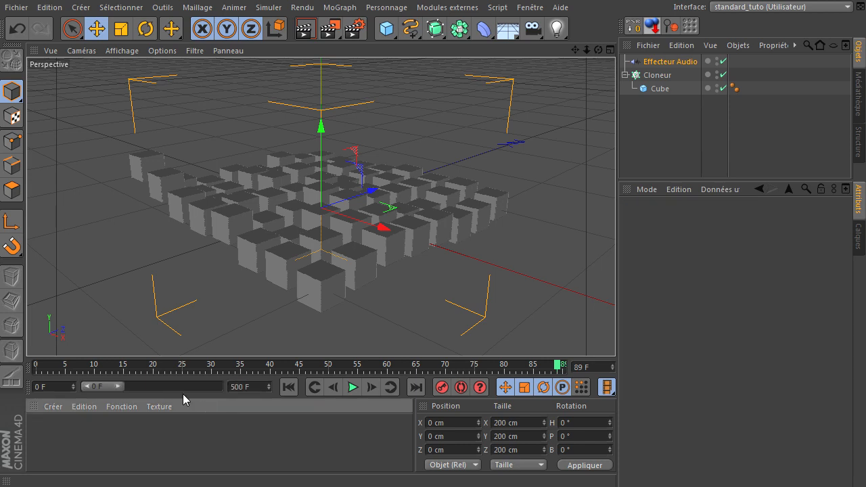
{"action": "left_click_drag", "start_coordinate": [121, 386], "coordinate": [227, 415]}
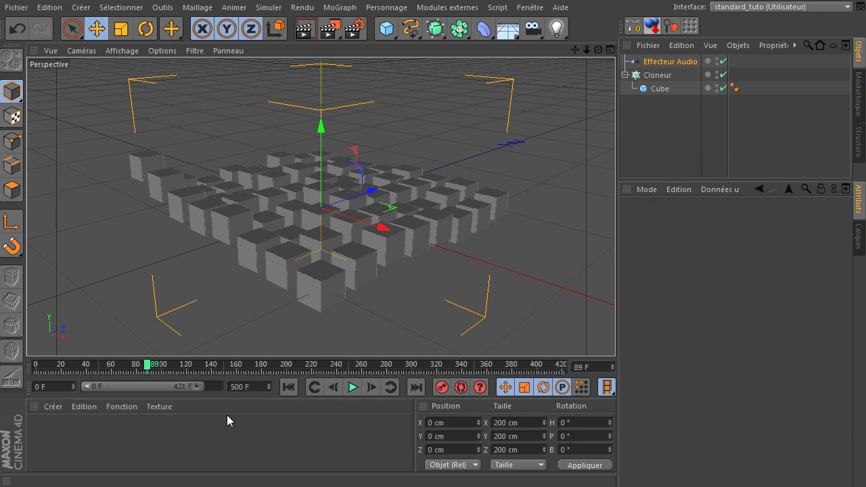
- Play the extended animation from frame 0 to check how the cubes react to the audio, and stop it
{"action": "left_click", "coordinate": [296, 386]}
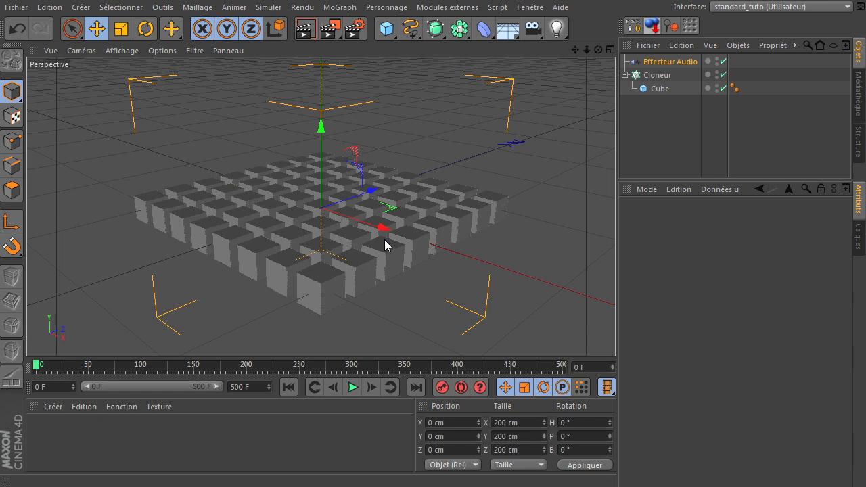
{"action": "left_click", "coordinate": [352, 387]}
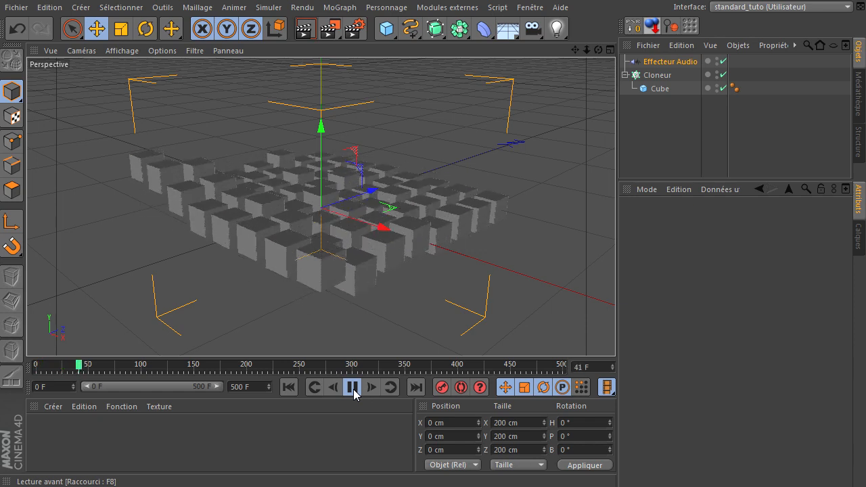
{"action": "left_click", "coordinate": [352, 387]}
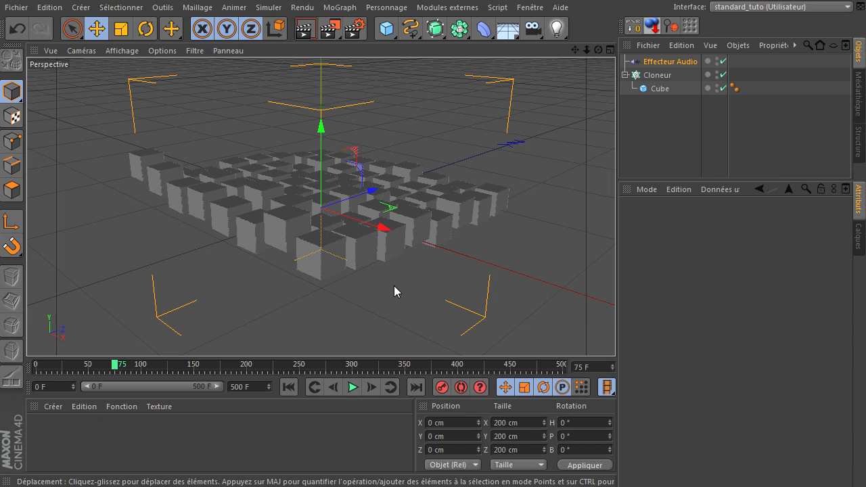
- Review the render settings for saving, including the output format and the sound inclusion option
{"action": "left_click", "coordinate": [351, 38]}
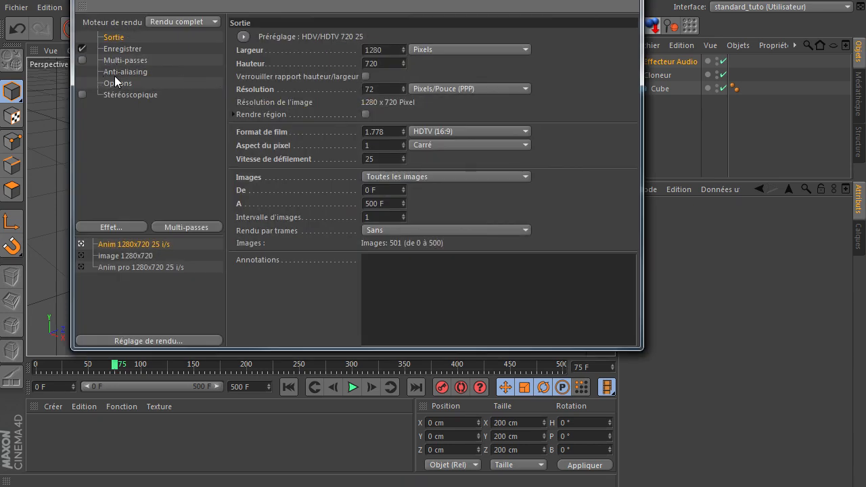
{"action": "left_click", "coordinate": [119, 49]}
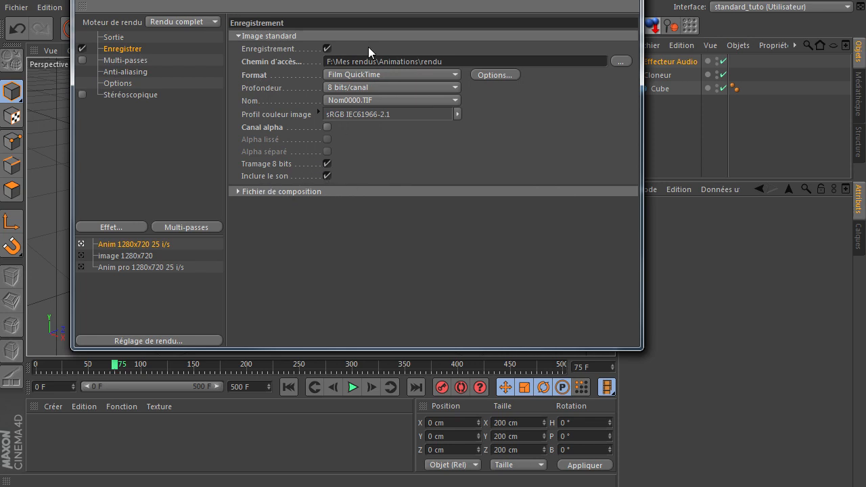
{"action": "left_click_drag", "start_coordinate": [390, 7], "coordinate": [443, 84]}
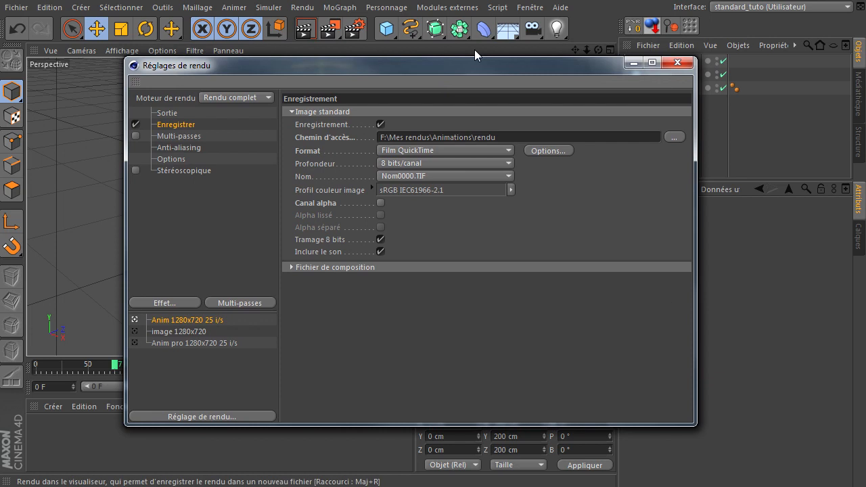
{"action": "left_click", "coordinate": [677, 63]}
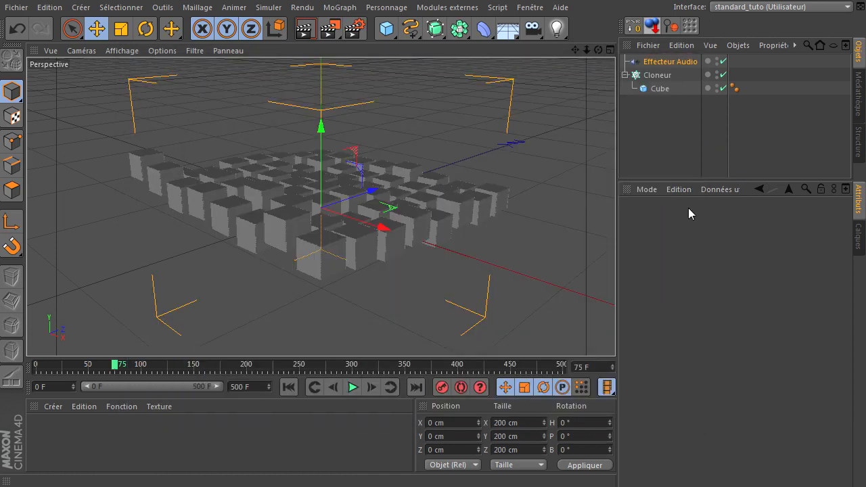
- Collapse the Cloner hierarchy, add a null object named son, and return the timeline to frame 0
{"action": "left_click", "coordinate": [643, 138]}
{"action": "left_click", "coordinate": [625, 75]}
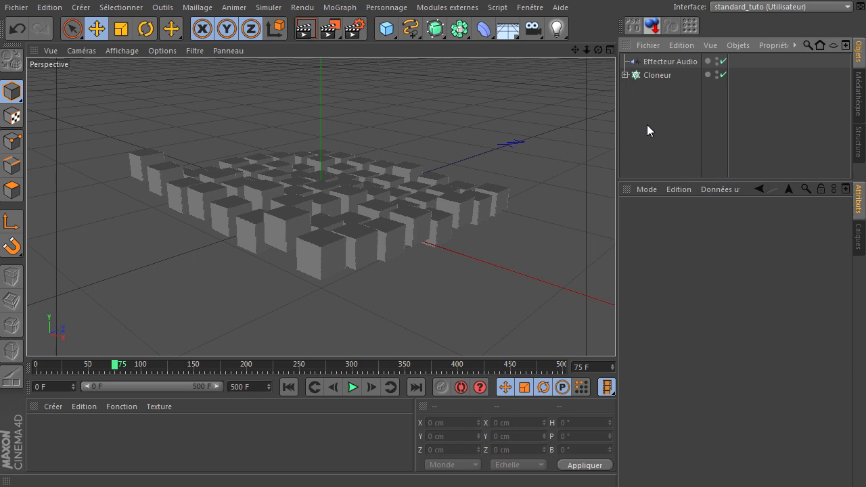
{"action": "left_click", "coordinate": [386, 28]}
{"action": "left_click", "coordinate": [428, 42]}
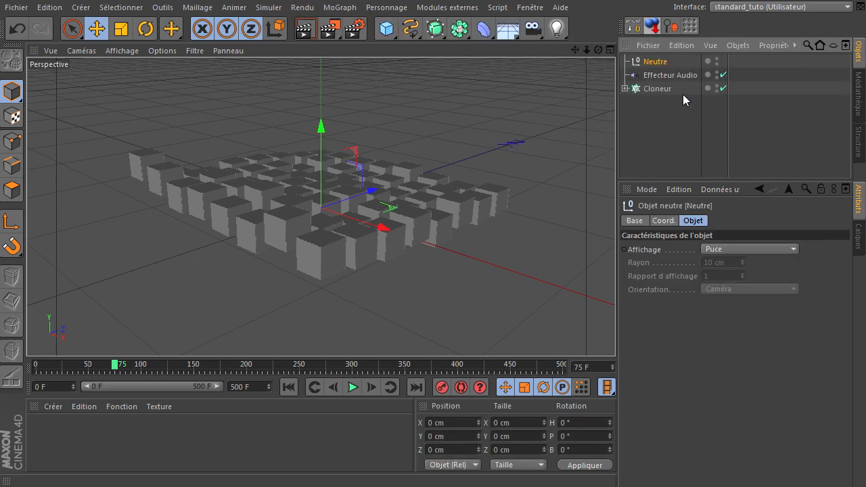
{"action": "double_click", "coordinate": [658, 62]}
{"action": "type", "text": "son"}
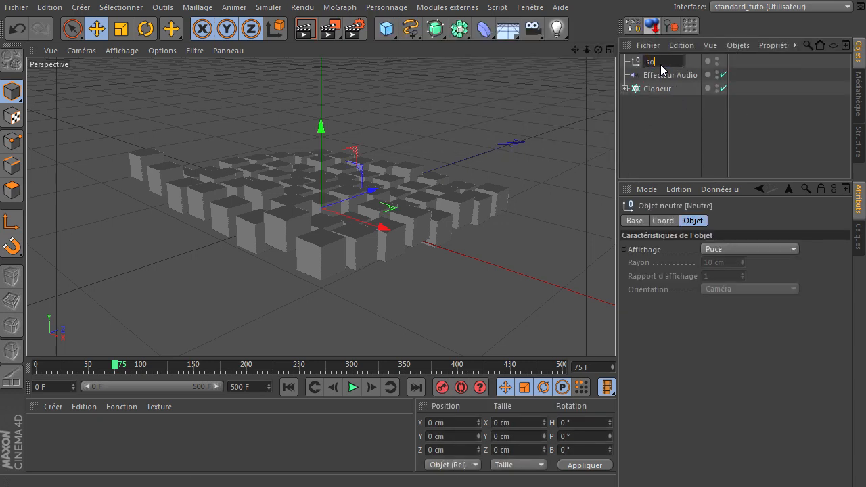
{"action": "key", "text": "Return"}
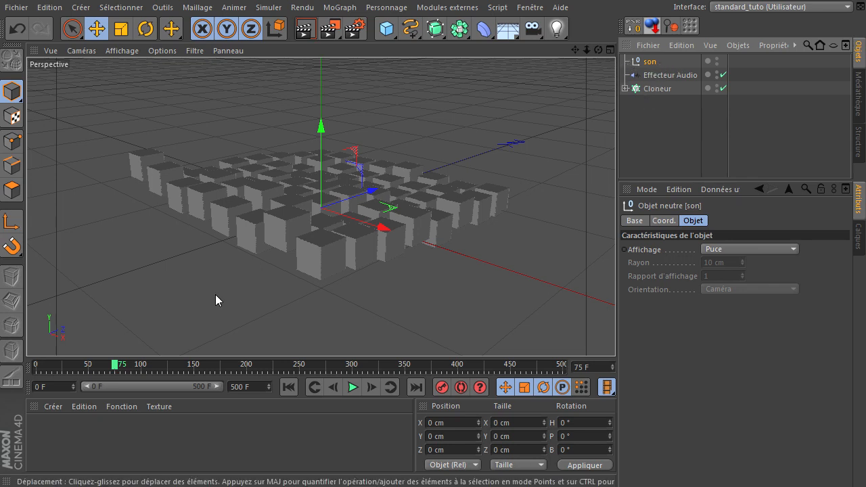
{"action": "left_click", "coordinate": [288, 387]}
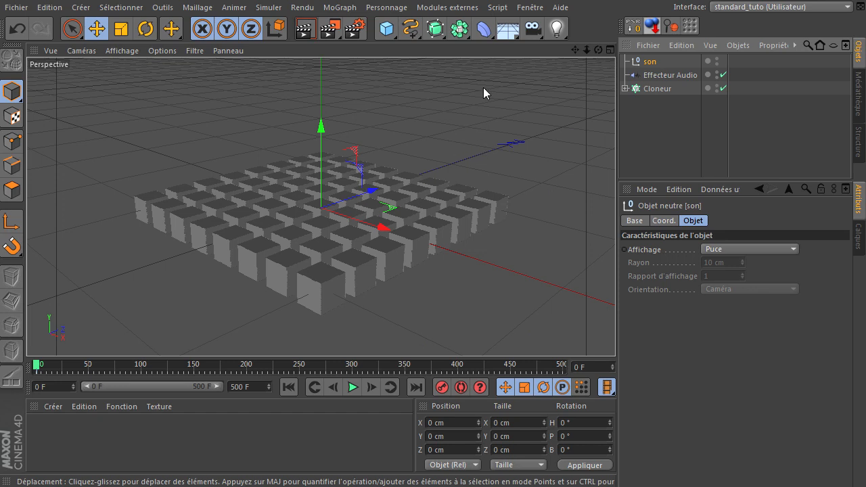
- Open the timeline, expand the son null object's tracks, and add a special Audio track to it
{"action": "left_click", "coordinate": [524, 8]}
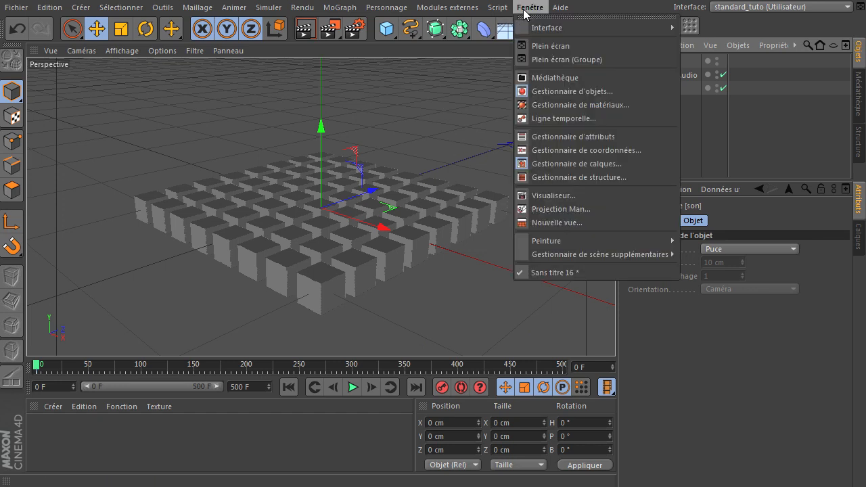
{"action": "left_click", "coordinate": [557, 119]}
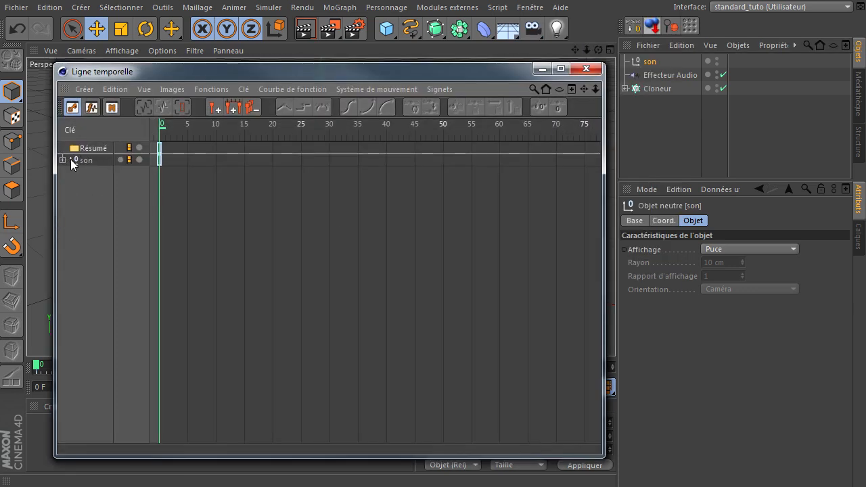
{"action": "left_click", "coordinate": [62, 160]}
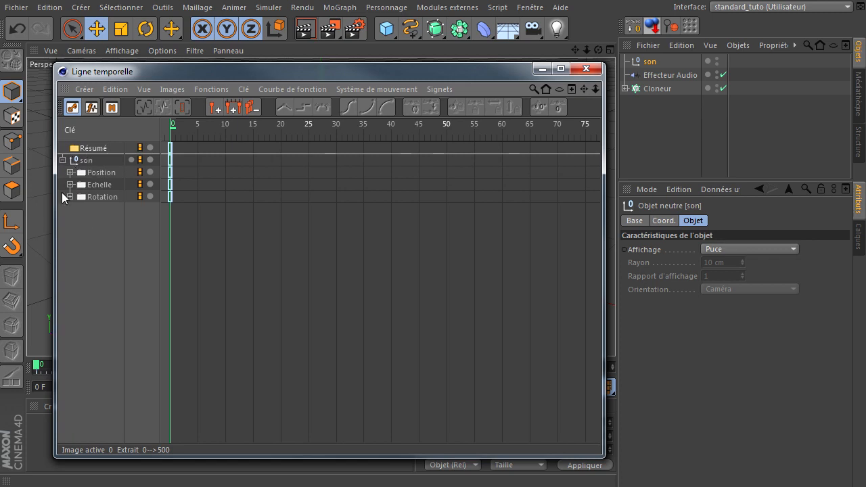
{"action": "left_click", "coordinate": [61, 160]}
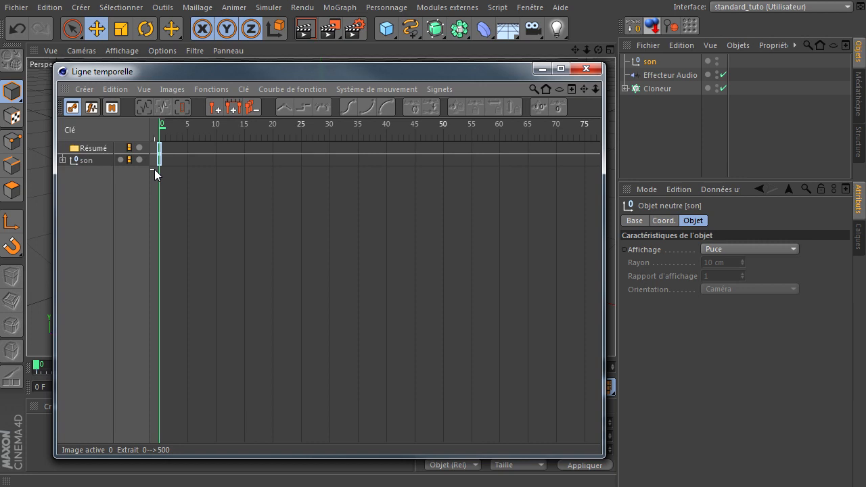
{"action": "left_click", "coordinate": [61, 160]}
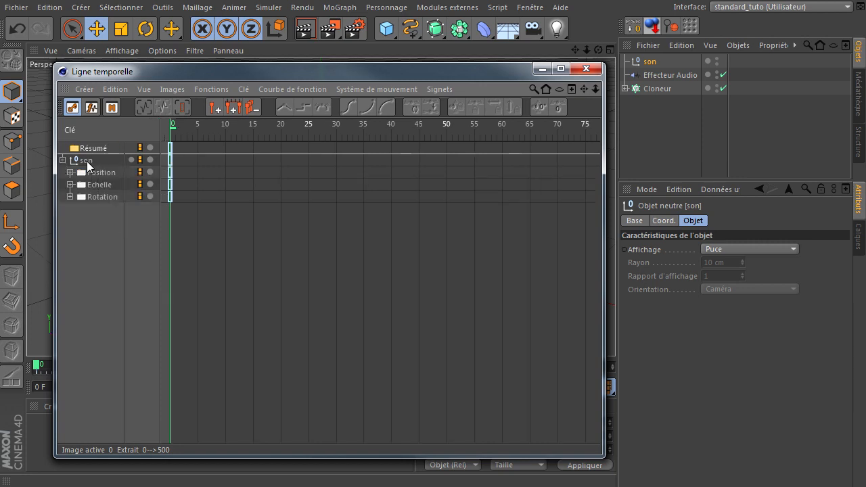
{"action": "right_click", "coordinate": [80, 162]}
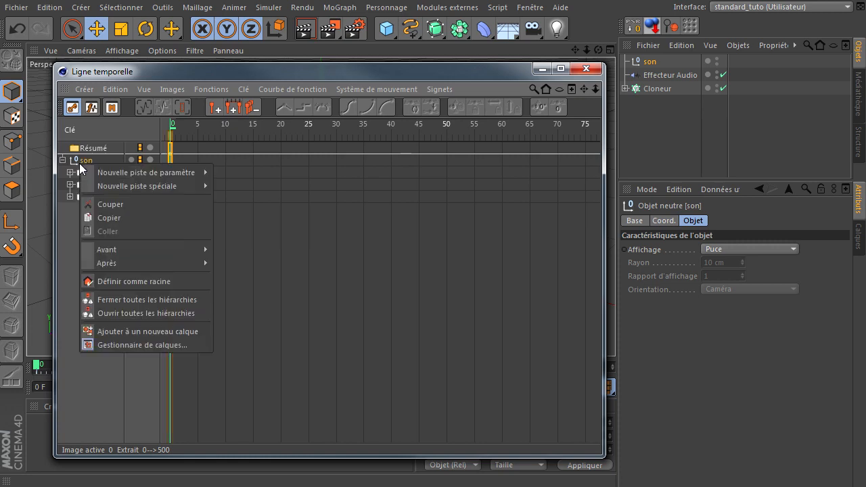
{"action": "mouse_move", "coordinate": [114, 189]}
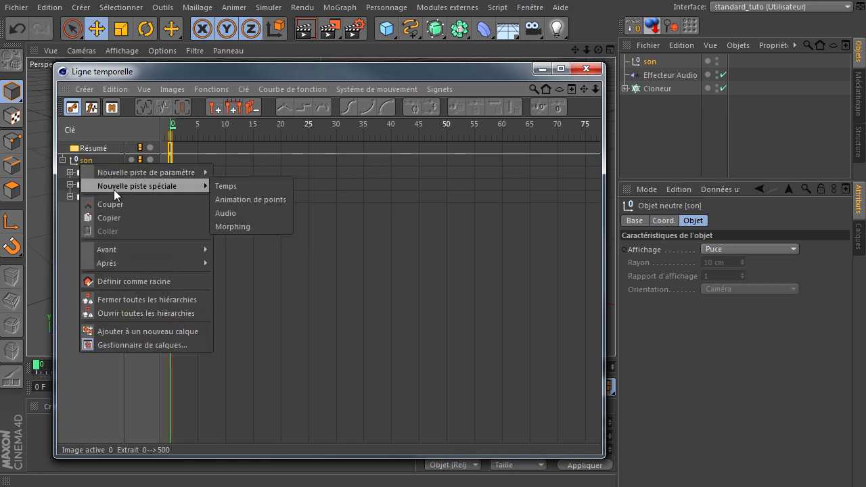
{"action": "left_click", "coordinate": [246, 213]}
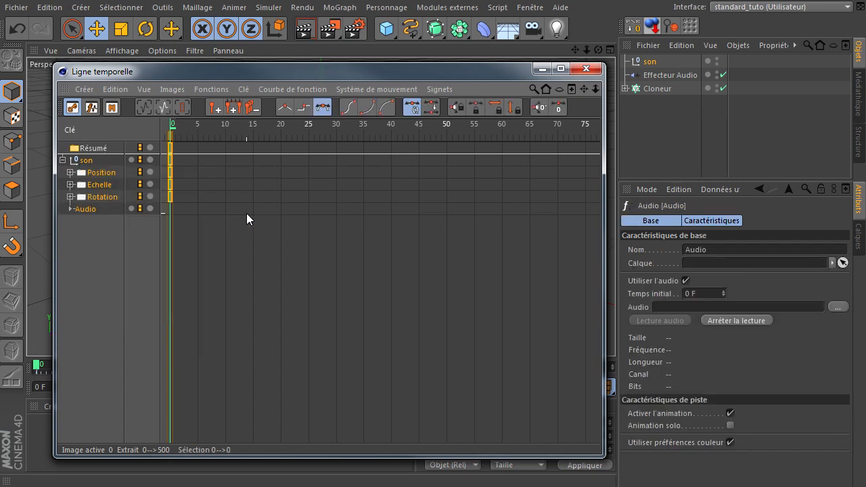
- Load kiff'on - Kung-Fu Funk.wav into the son object's Audio track and expand the track to show its waveform
{"action": "left_click", "coordinate": [86, 210]}
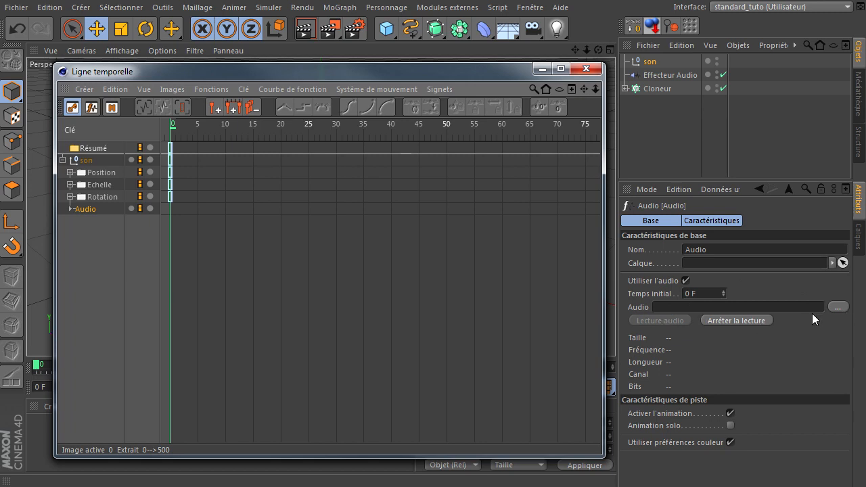
{"action": "left_click", "coordinate": [837, 306]}
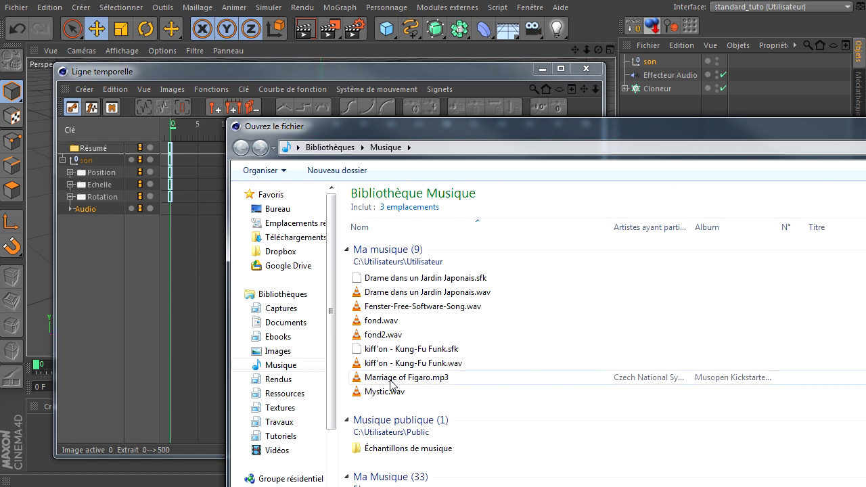
{"action": "left_click", "coordinate": [434, 365]}
{"action": "key", "text": "Return"}
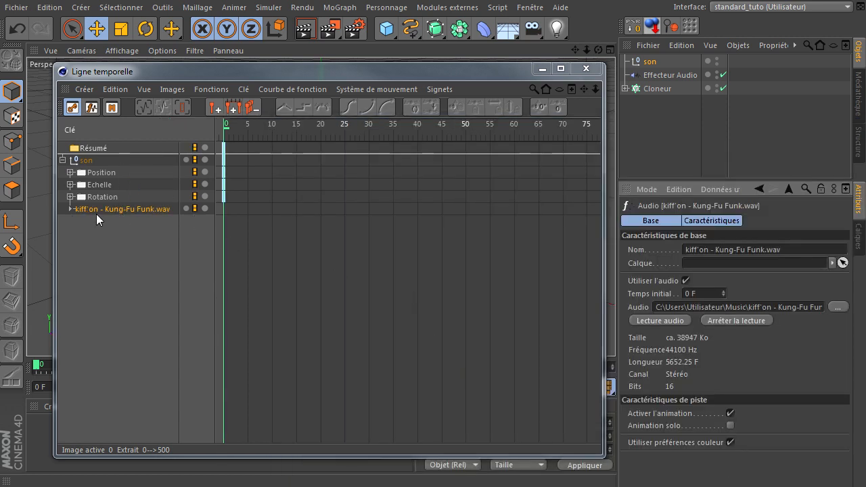
{"action": "left_click", "coordinate": [71, 209]}
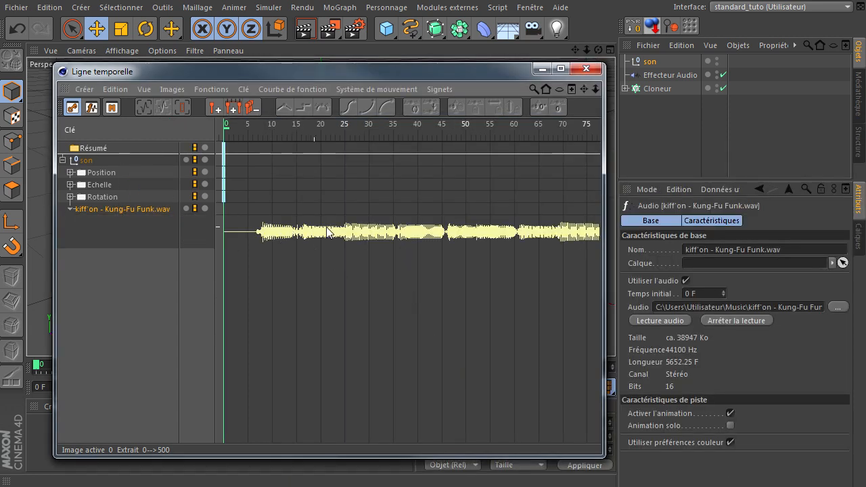
- Close the timeline and play the animation briefly to check the sound together with the moving cubes
{"action": "left_click", "coordinate": [586, 75]}
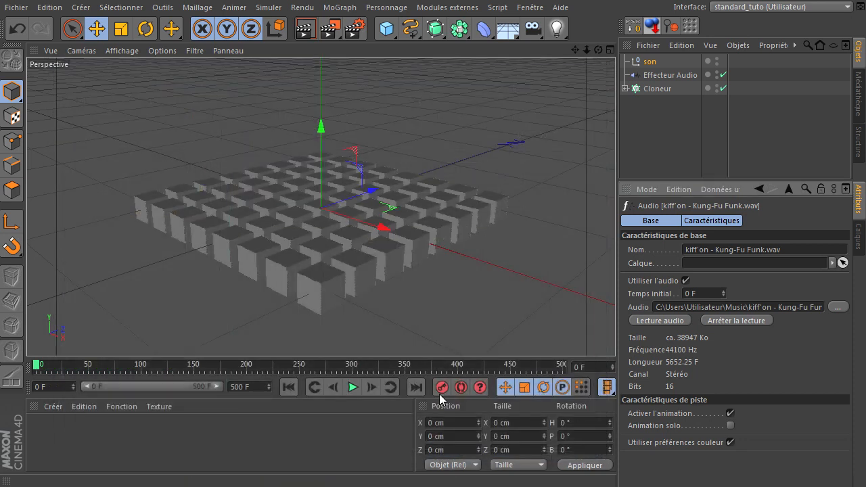
{"action": "left_click", "coordinate": [352, 387]}
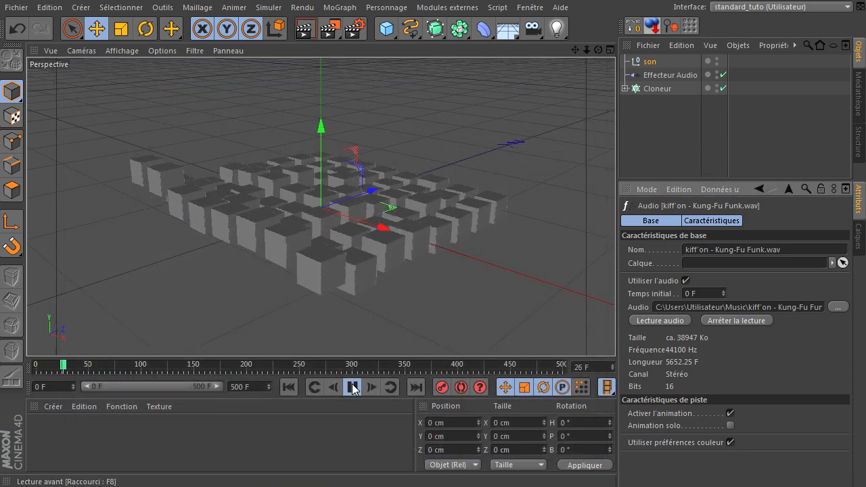
{"action": "left_click", "coordinate": [352, 387]}
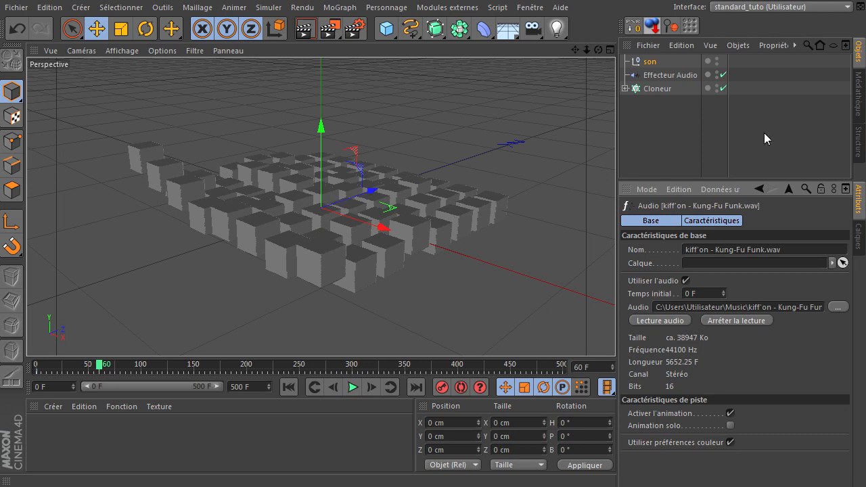
- Turn off Mode Scrub in the Audio effector's settings
{"action": "left_click", "coordinate": [657, 75]}
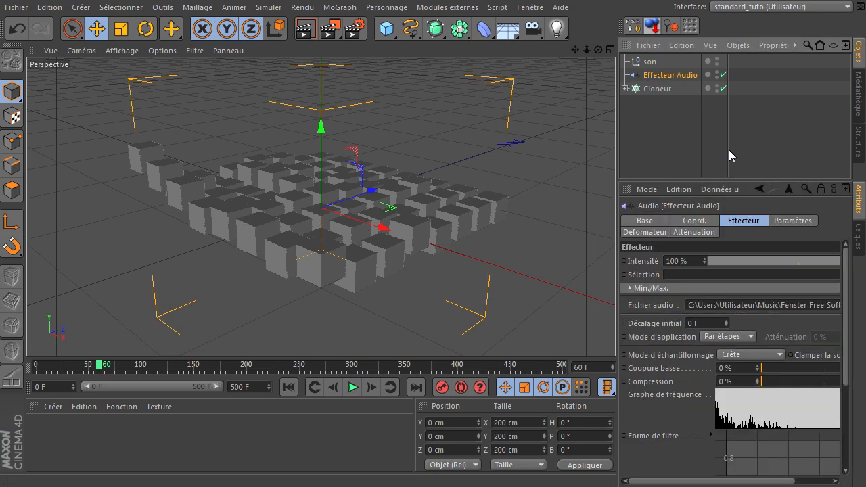
{"action": "left_click_drag", "start_coordinate": [846, 295], "coordinate": [848, 404]}
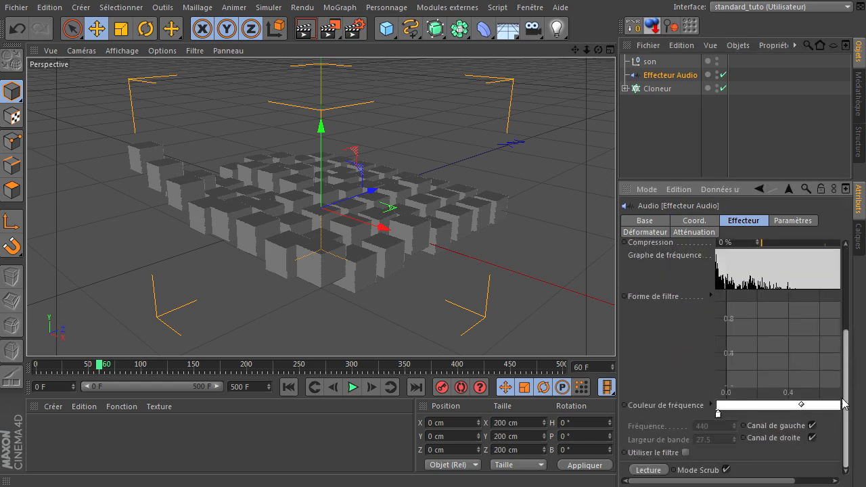
{"action": "left_click", "coordinate": [726, 470]}
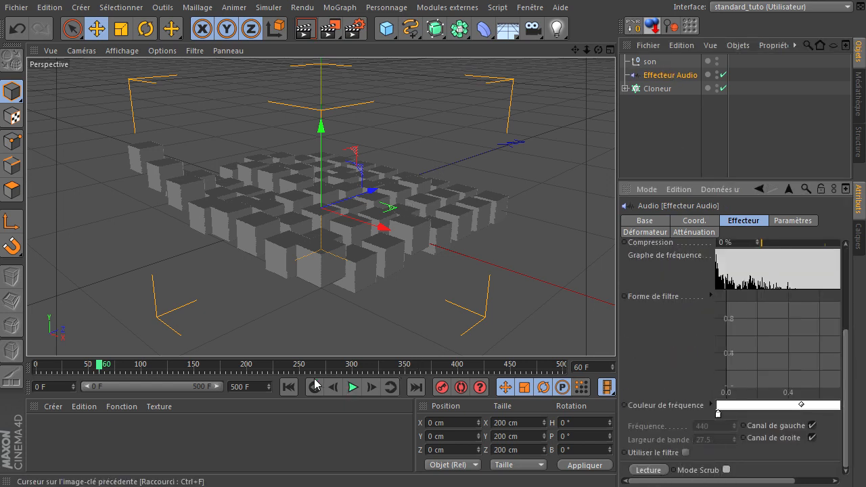
- Select the son null object, replay the animation from frame 0 to listen to its audio track, and stop it
{"action": "left_click", "coordinate": [649, 62]}
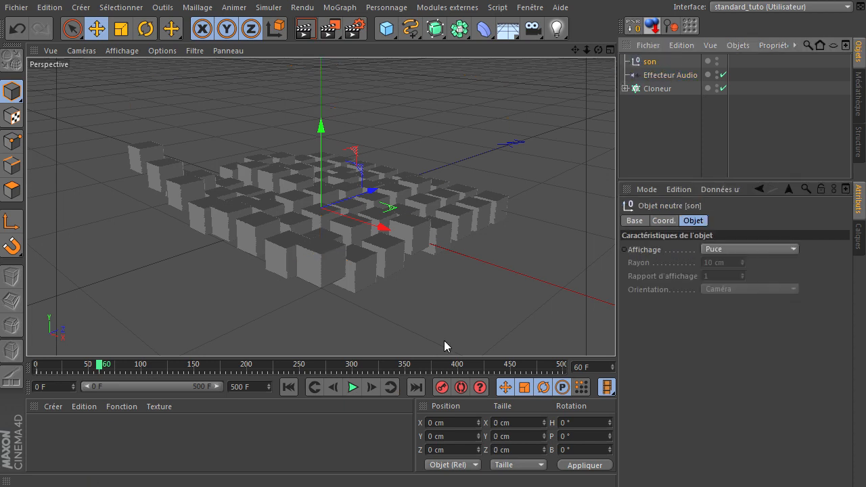
{"action": "left_click", "coordinate": [289, 387]}
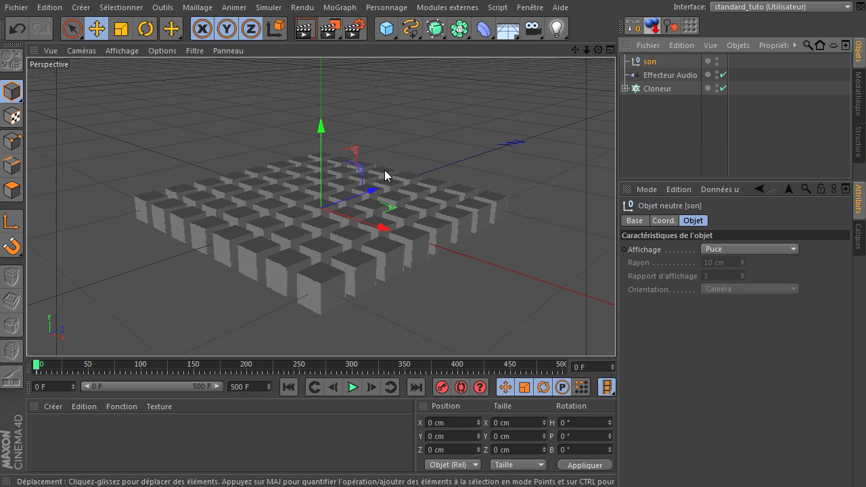
{"action": "left_click", "coordinate": [351, 388]}
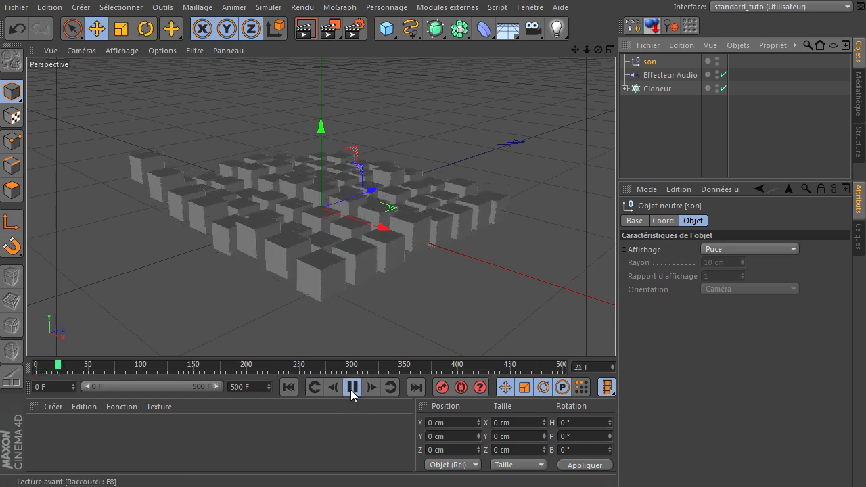
{"action": "left_click", "coordinate": [350, 388]}
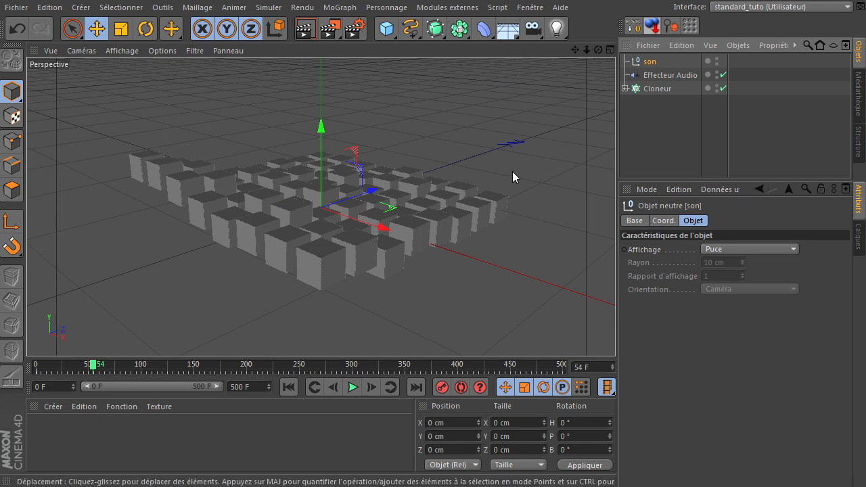
- Reopen the timeline and widen its window to view more of the son object's waveform
{"action": "key", "text": "shift+F3"}
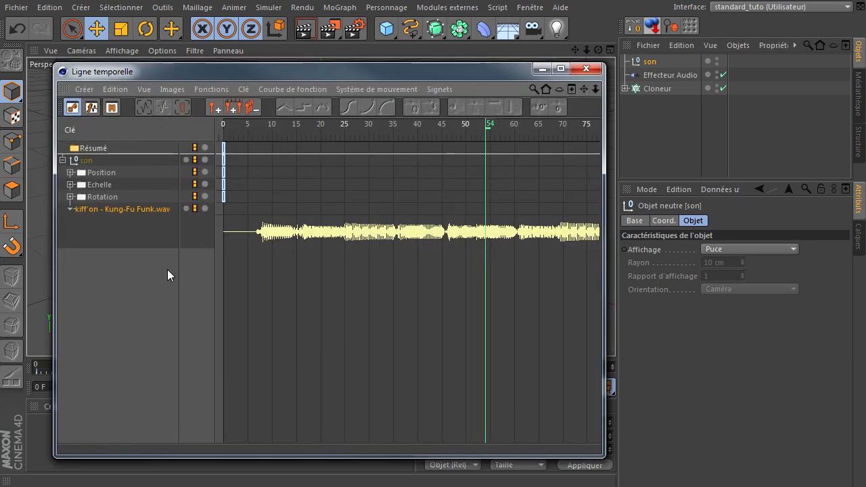
{"action": "left_click_drag", "start_coordinate": [602, 364], "coordinate": [780, 365]}
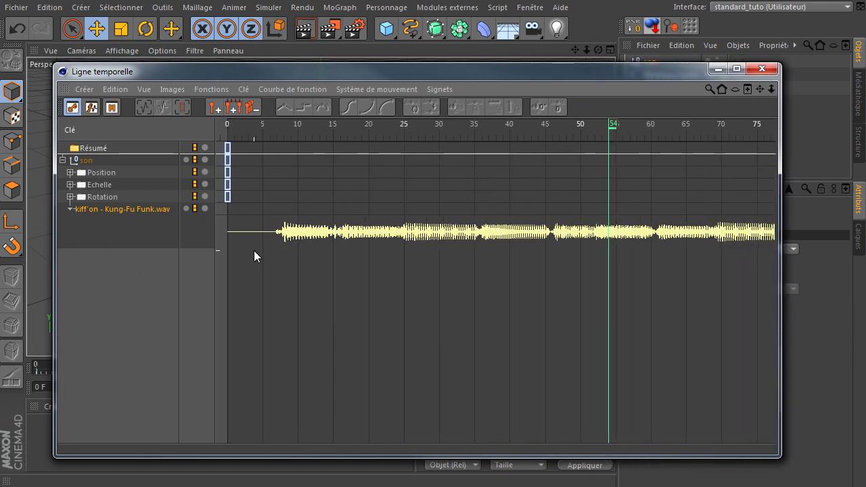
- Review the render output and saving settings, including the QuickTime compression options and sound inclusion, and close them
{"action": "left_click", "coordinate": [349, 29]}
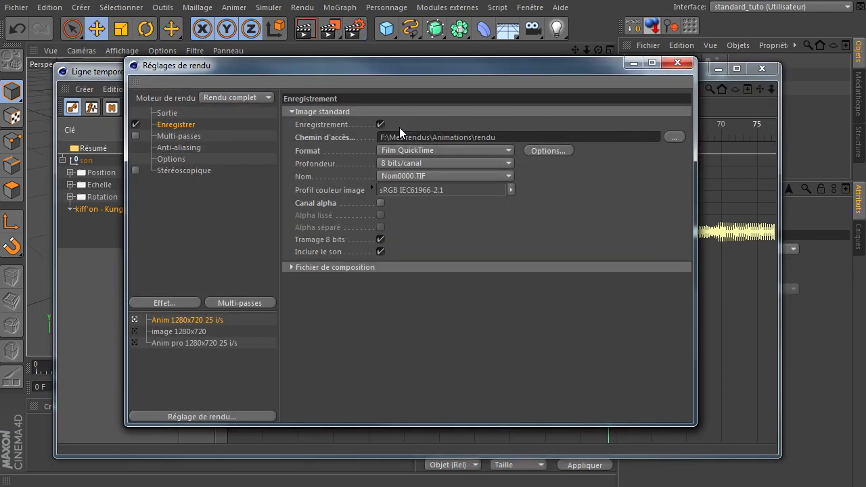
{"action": "left_click", "coordinate": [167, 113]}
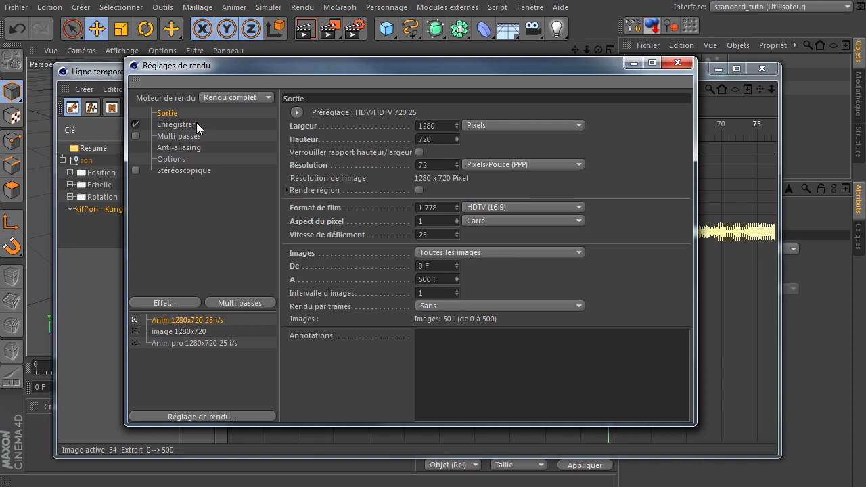
{"action": "left_click", "coordinate": [178, 124]}
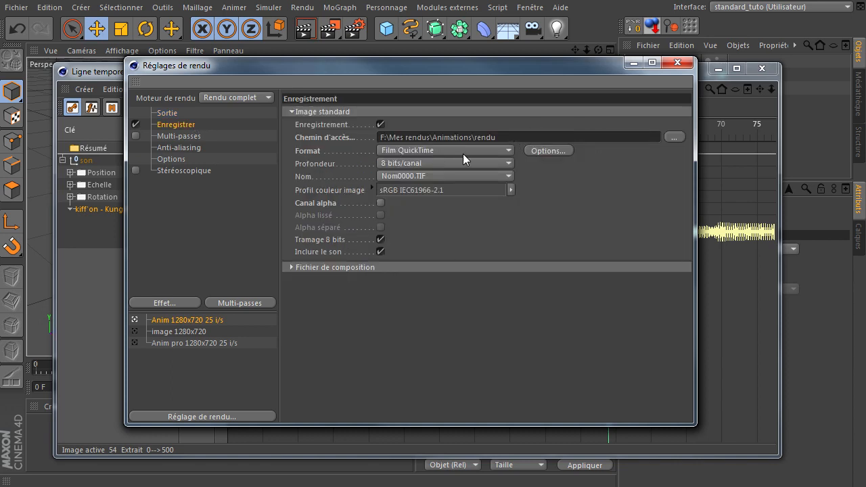
{"action": "left_click", "coordinate": [565, 150]}
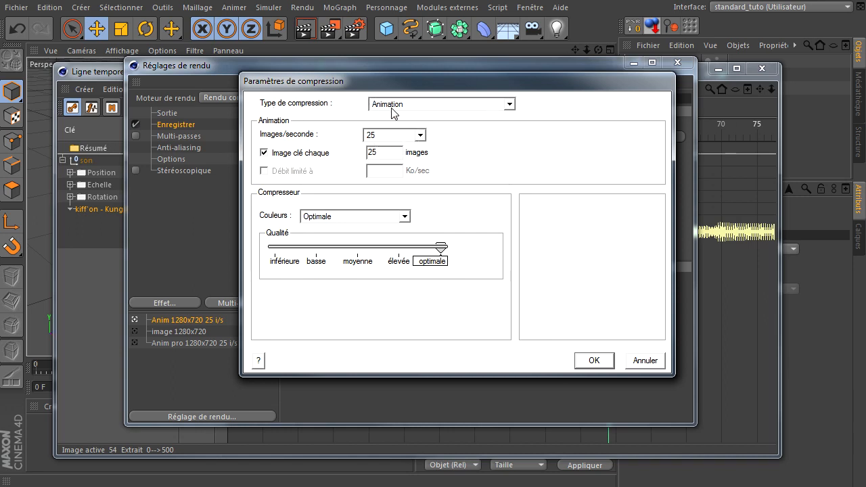
{"action": "left_click", "coordinate": [594, 361]}
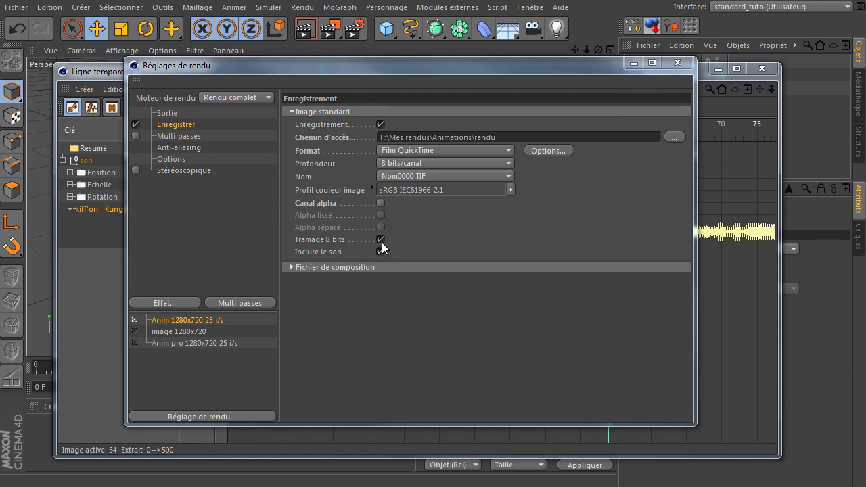
{"action": "left_click", "coordinate": [674, 64]}
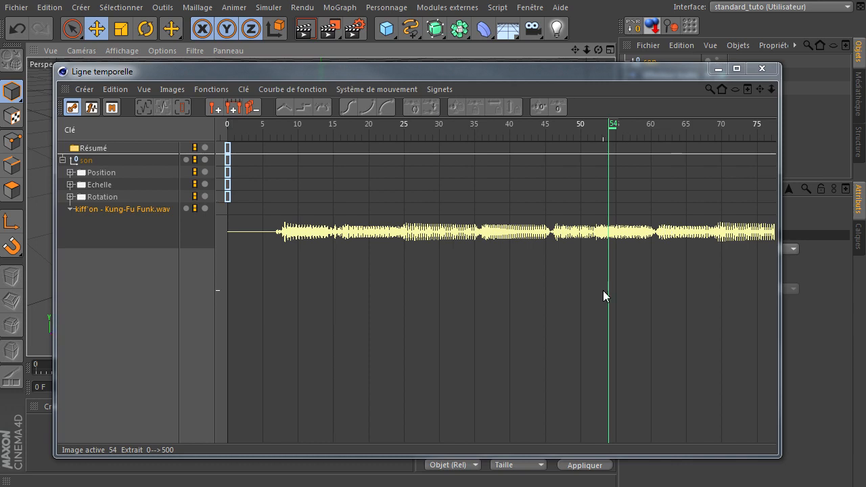
- Look at the 2D and 3D audio rendering commands in the timeline, and close the timeline window
{"action": "left_click", "coordinate": [88, 88]}
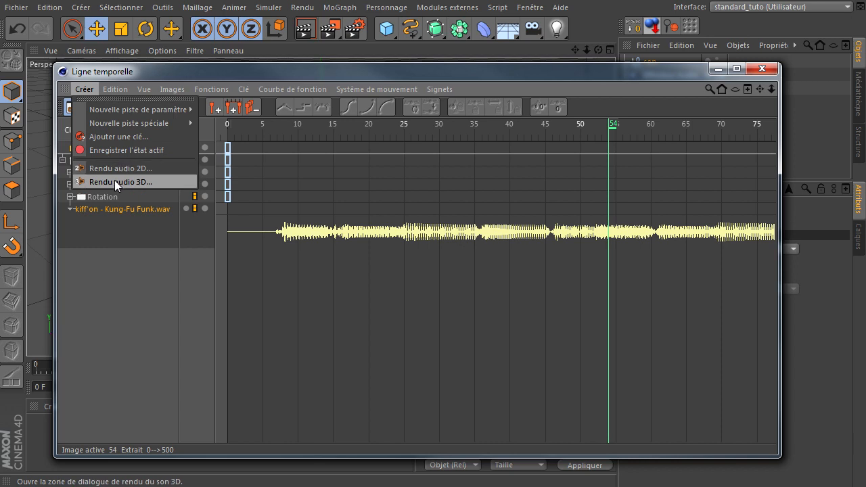
{"action": "left_click", "coordinate": [761, 70]}
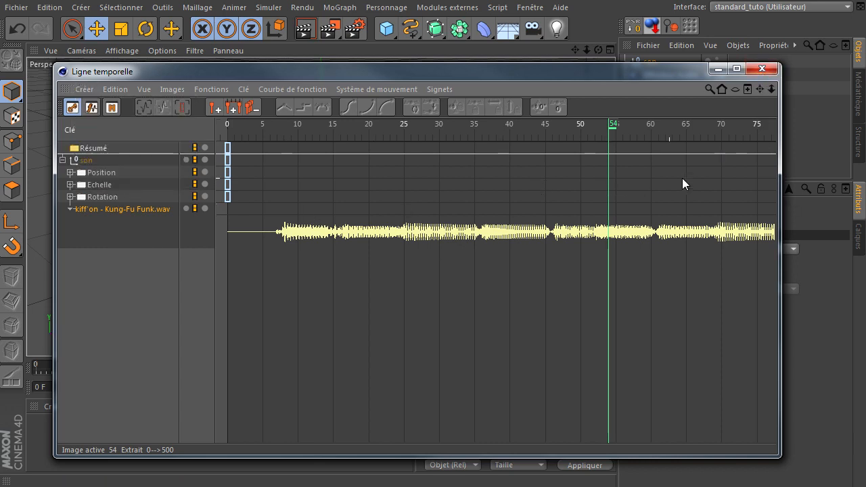
{"action": "left_click", "coordinate": [771, 70]}
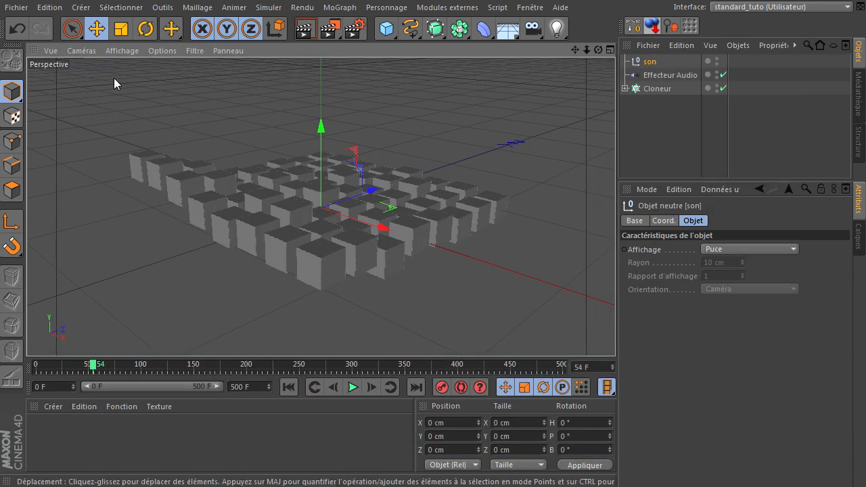
- Add a speaker object (Haut parleur) to the scene
{"action": "left_click", "coordinate": [81, 8]}
{"action": "mouse_move", "coordinate": [93, 209]}
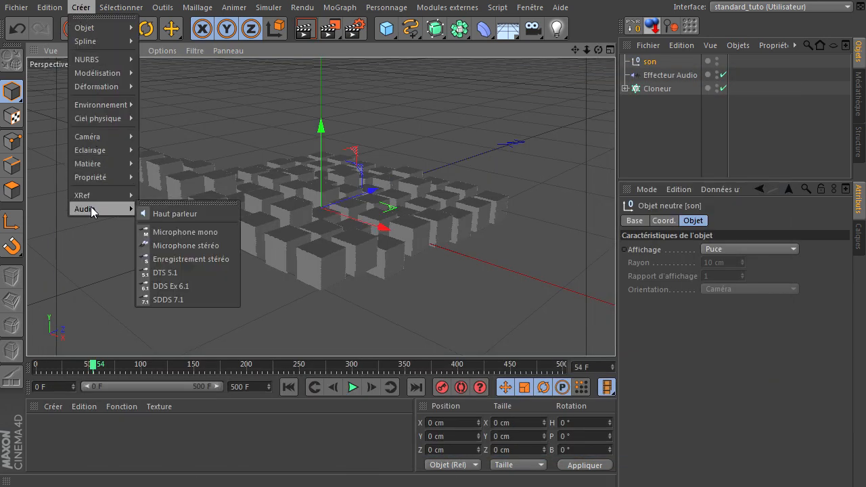
{"action": "left_click", "coordinate": [167, 215]}
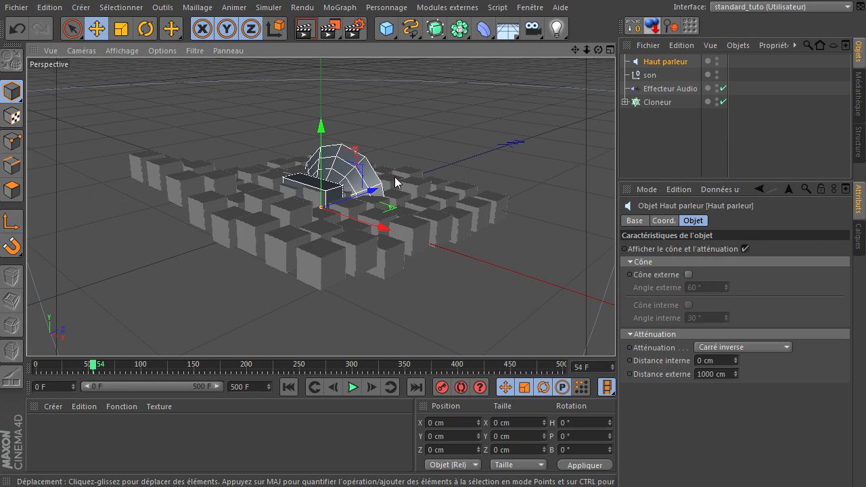
- Raise the speaker object about 63 cm along the Y axis above the cubes, and delete it from the scene
{"action": "left_click_drag", "start_coordinate": [323, 149], "coordinate": [323, 75]}
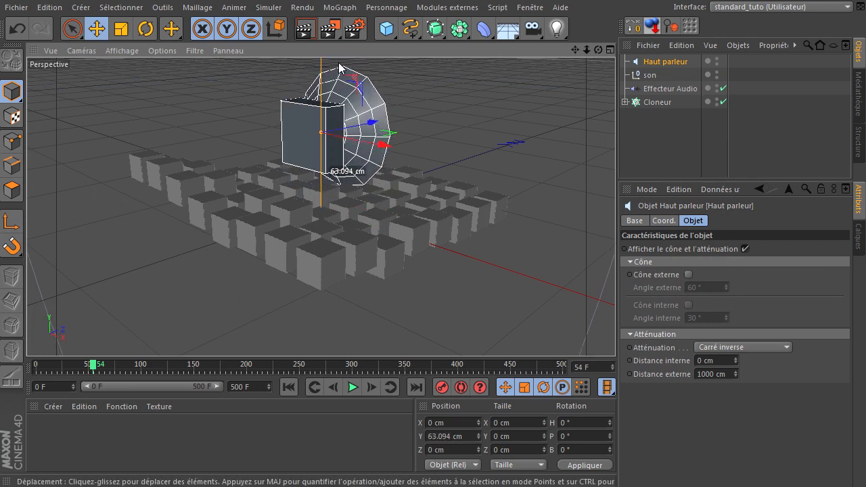
{"action": "left_click", "coordinate": [678, 61]}
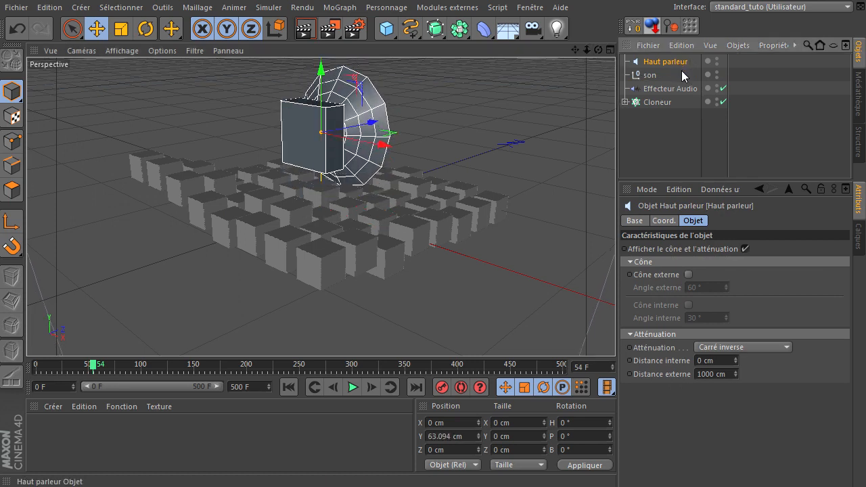
{"action": "key", "text": "Delete"}
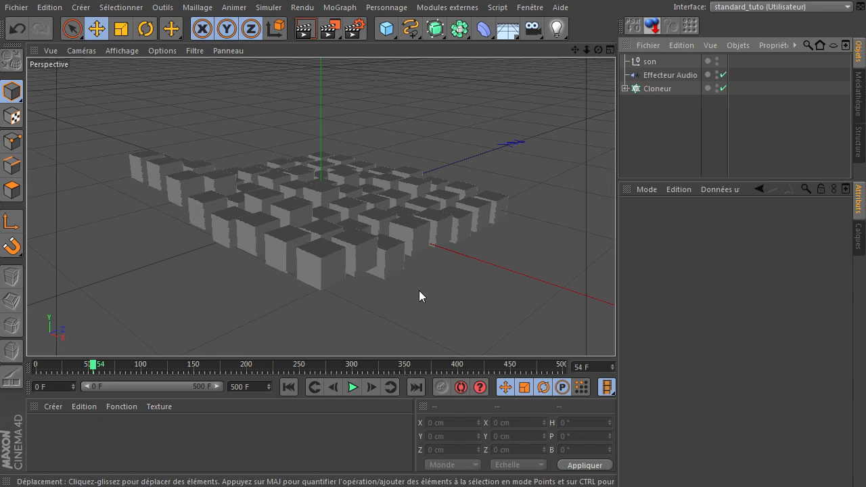
- Rewind the animation to frame 0 and reopen the timeline showing the son object's audio track
{"action": "left_click", "coordinate": [290, 388]}
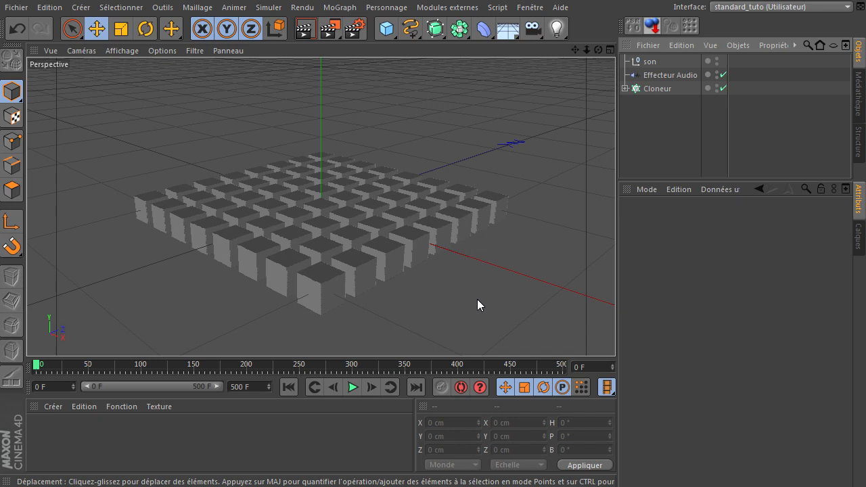
{"action": "left_click_drag", "start_coordinate": [598, 50], "coordinate": [615, 334]}
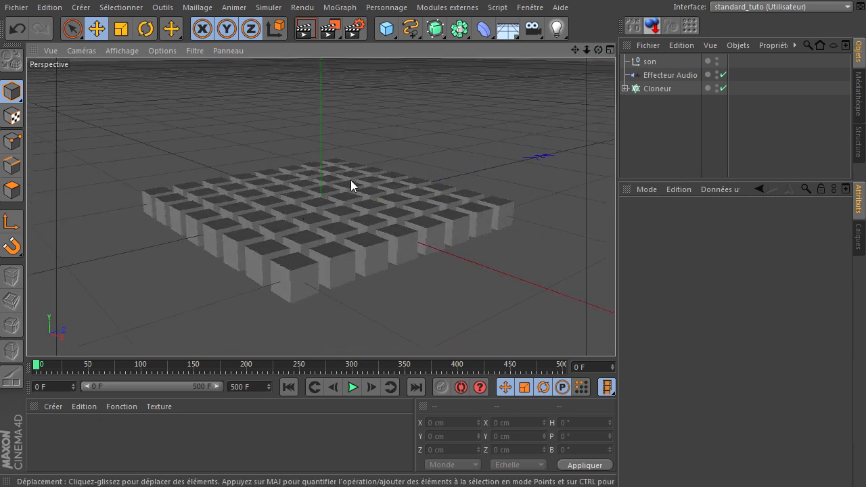
{"action": "left_click", "coordinate": [529, 7]}
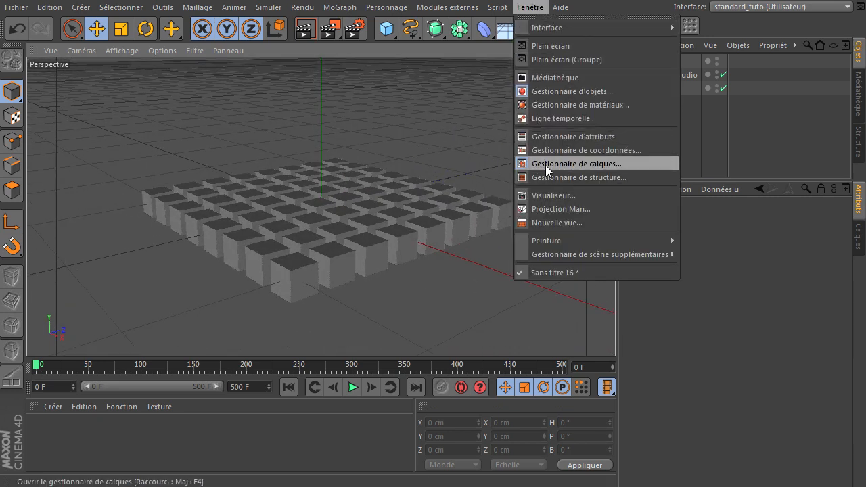
{"action": "left_click", "coordinate": [553, 118]}
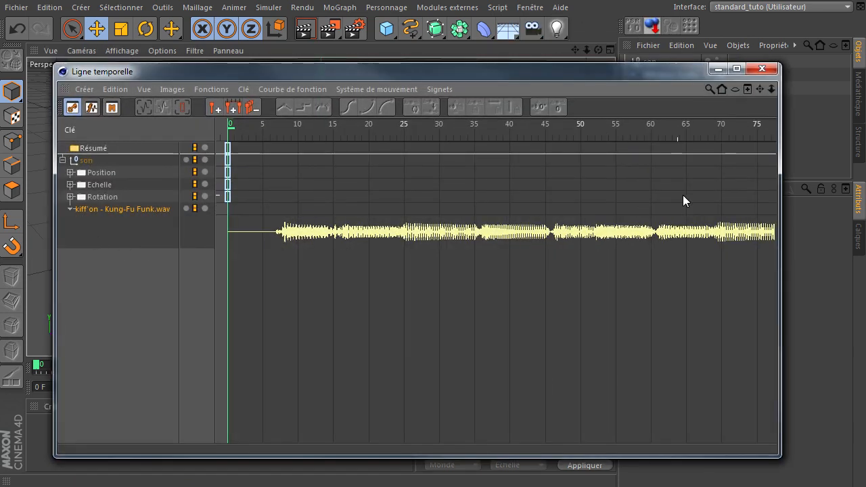